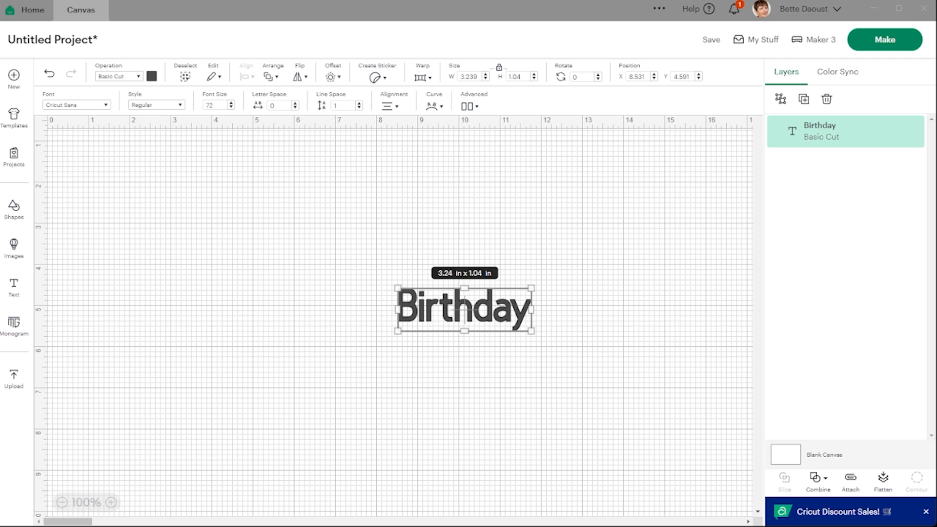
Step: Enlarge the "Birthday" text proportionally to about 8.39 x 2.69 in
{"action": "left_click", "coordinate": [608, 197]}
{"action": "left_click", "coordinate": [436, 314]}
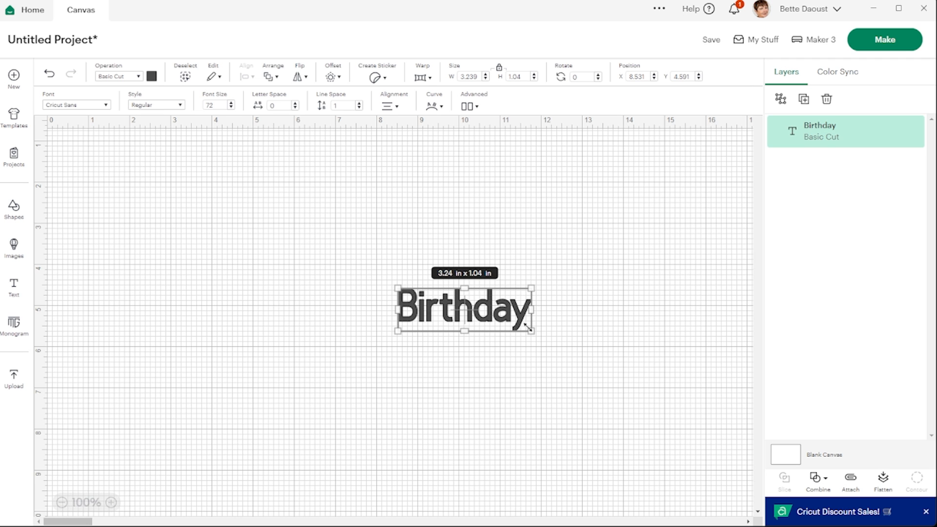
{"action": "left_click_drag", "start_coordinate": [531, 331], "coordinate": [561, 361]}
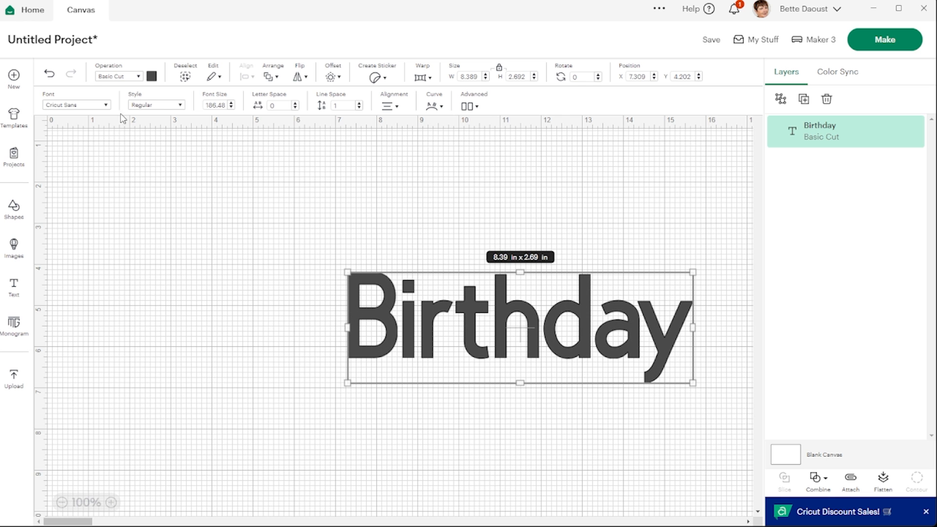
Step: Recolor the "Birthday" text light purple and move it up the canvas to about X 7.17, Y 2.09
{"action": "left_click", "coordinate": [151, 76]}
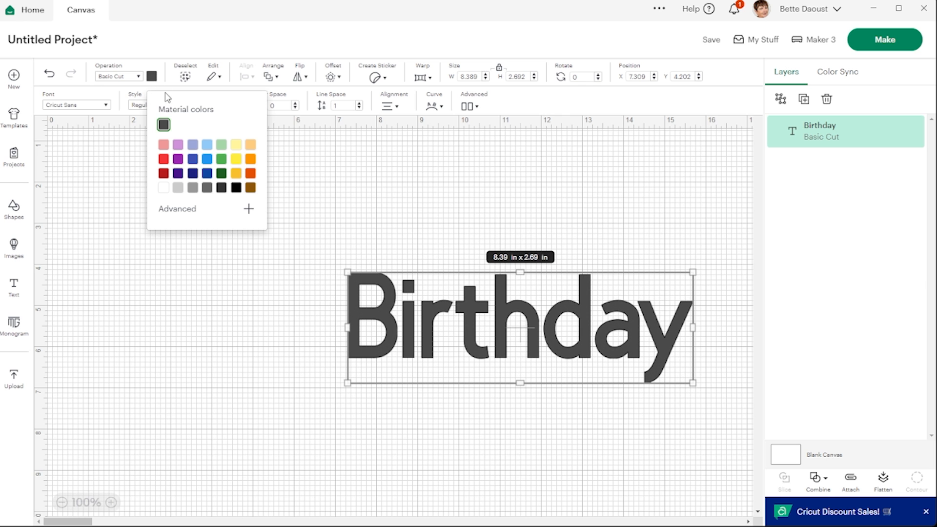
{"action": "left_click", "coordinate": [179, 146]}
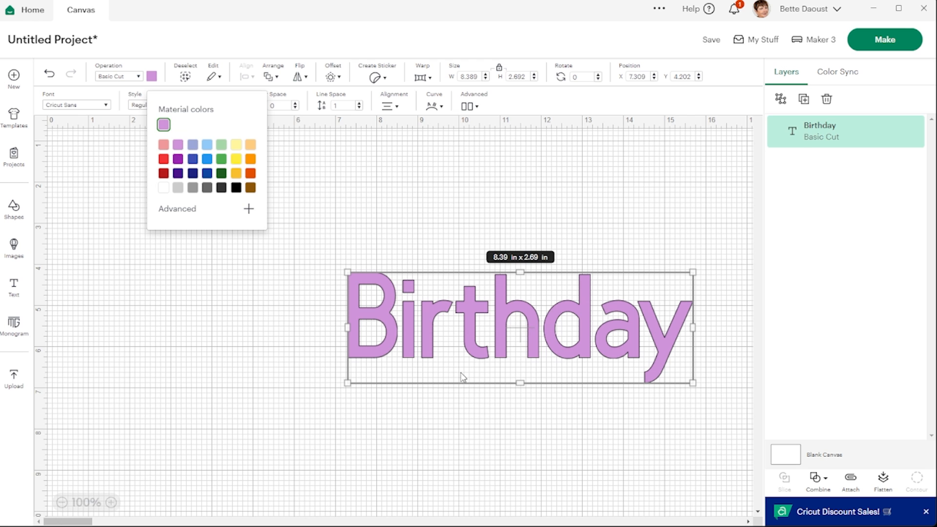
{"action": "left_click", "coordinate": [469, 408]}
{"action": "left_click_drag", "start_coordinate": [499, 350], "coordinate": [496, 264]}
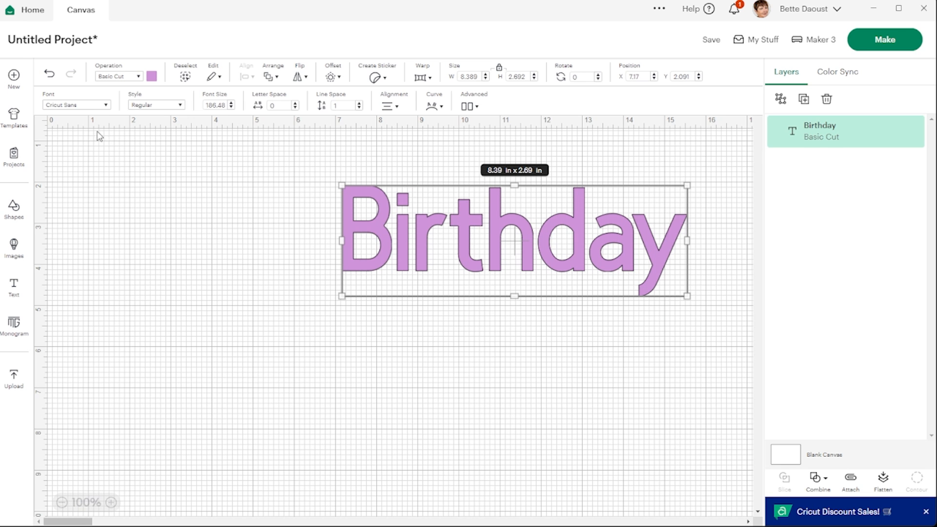
Step: Change the "Birthday" font to Cursive 101 and move the word to about X 3.02, Y 1.36
{"action": "left_click", "coordinate": [94, 107]}
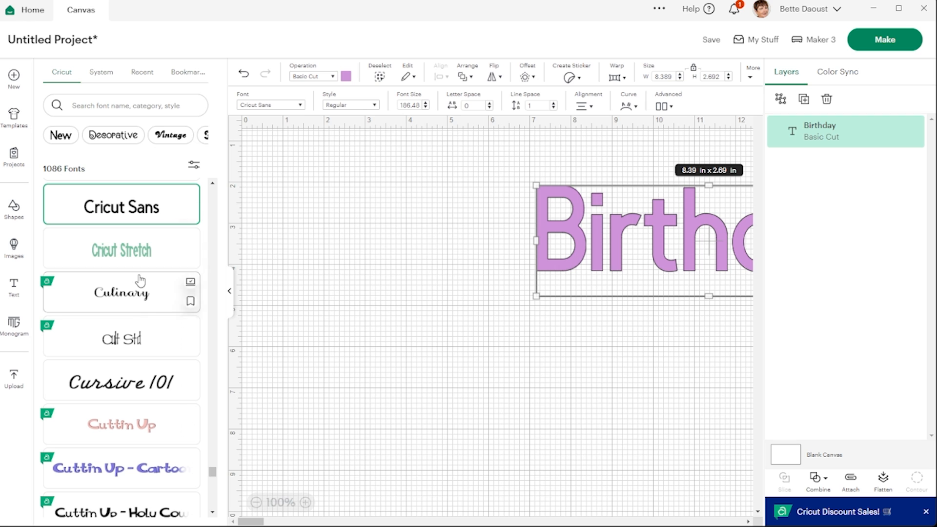
{"action": "left_click", "coordinate": [124, 387]}
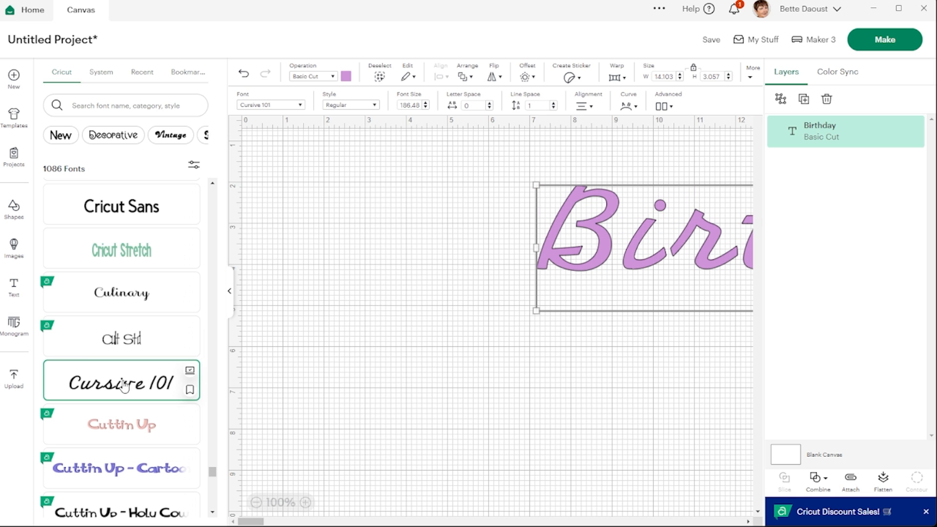
{"action": "left_click_drag", "start_coordinate": [597, 268], "coordinate": [475, 244]}
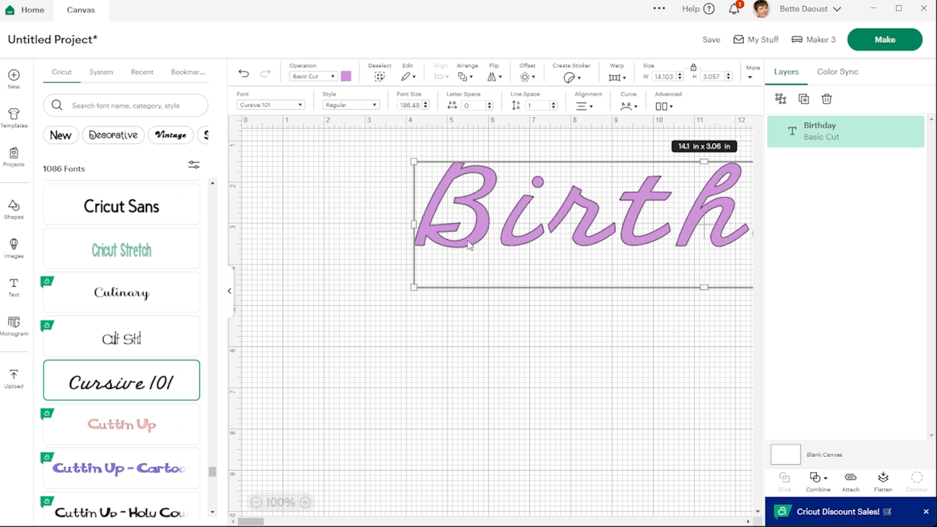
{"action": "left_click", "coordinate": [230, 294]}
{"action": "left_click_drag", "start_coordinate": [576, 244], "coordinate": [527, 238]}
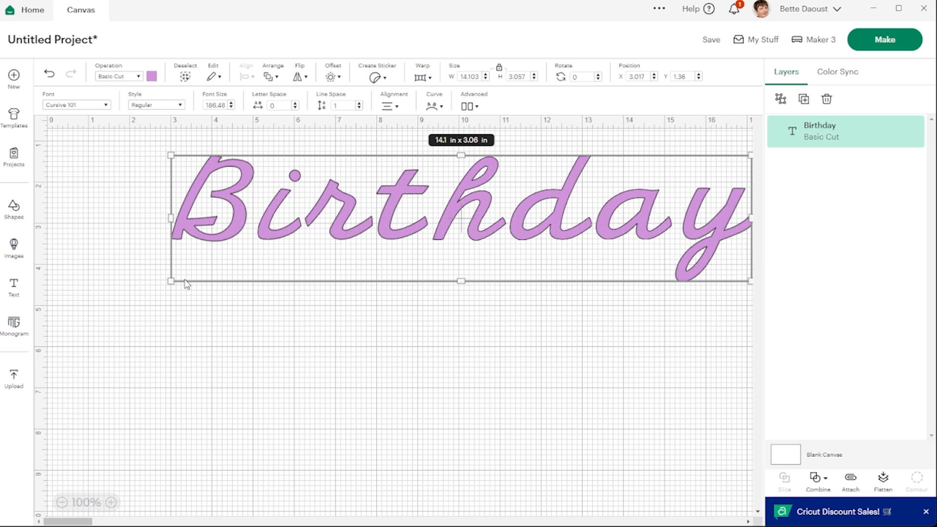
Step: Add a second text object with the default placeholder text and place it below the word at about X 12.11, Y 8.3
{"action": "left_click", "coordinate": [14, 293]}
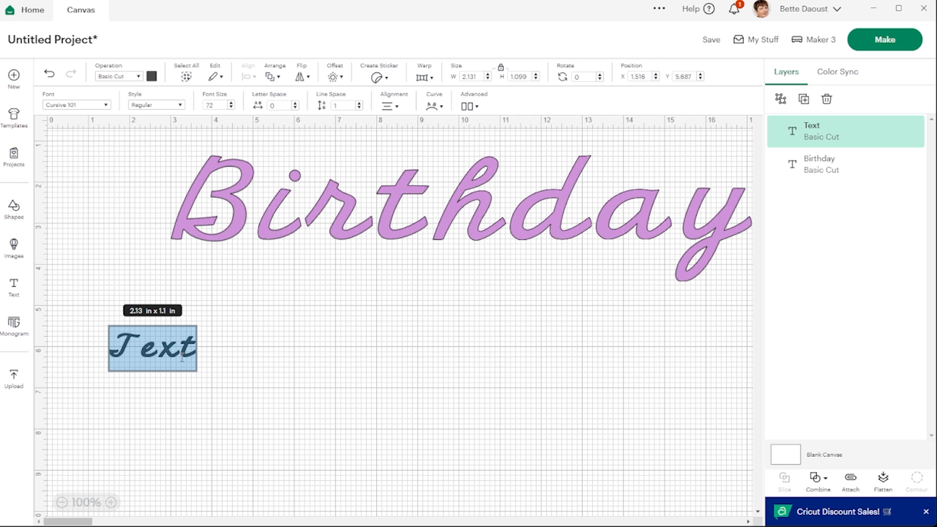
{"action": "left_click", "coordinate": [247, 313]}
{"action": "left_click_drag", "start_coordinate": [192, 348], "coordinate": [630, 456]}
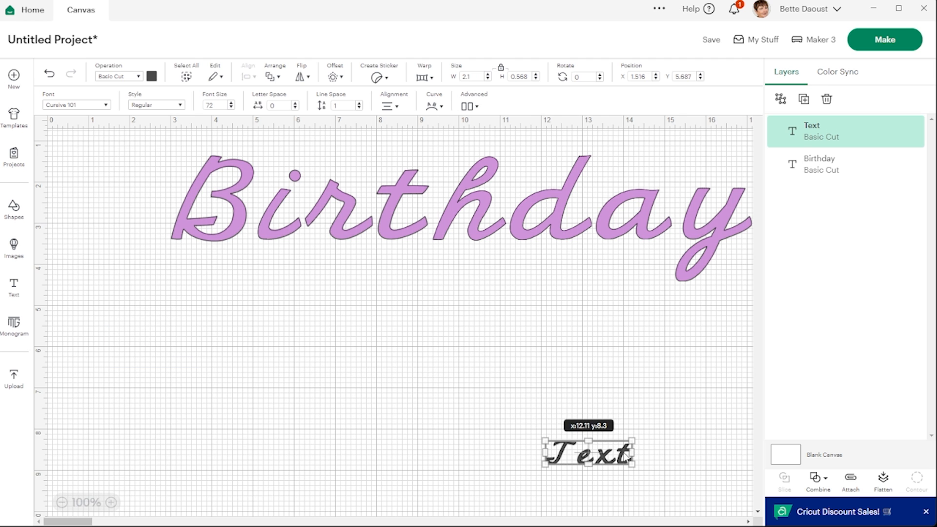
Step: Move the "Birthday" text down to about X 2.2, Y 3.29 and set its letter spacing to -0.6
{"action": "left_click_drag", "start_coordinate": [561, 226], "coordinate": [527, 306]}
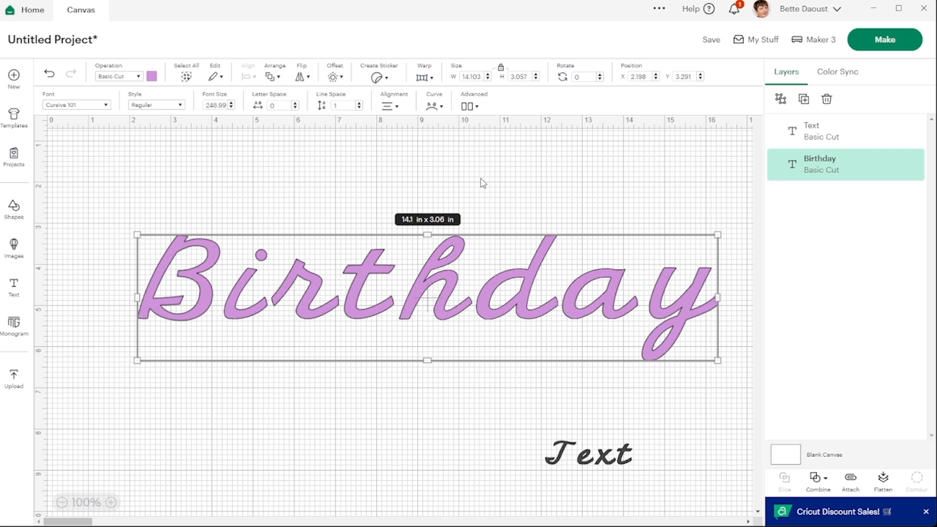
{"action": "left_click", "coordinate": [469, 194]}
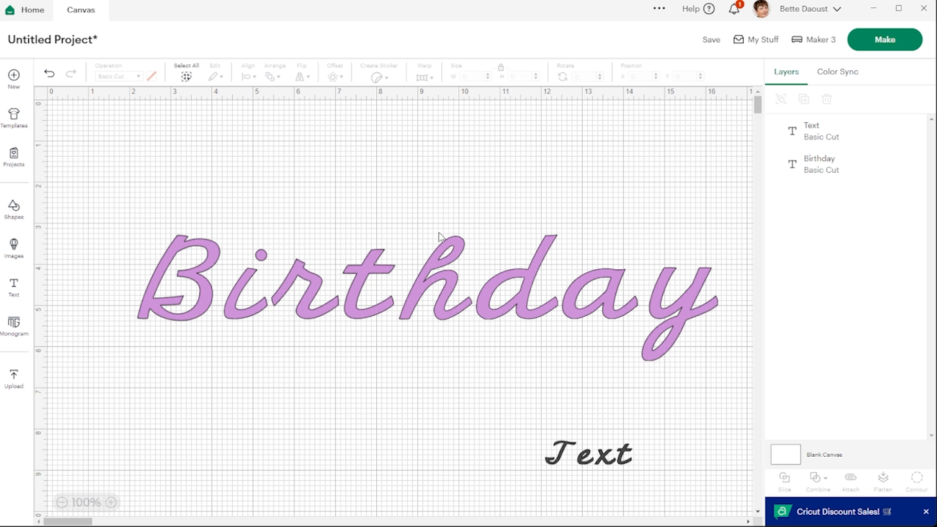
{"action": "left_click", "coordinate": [448, 316]}
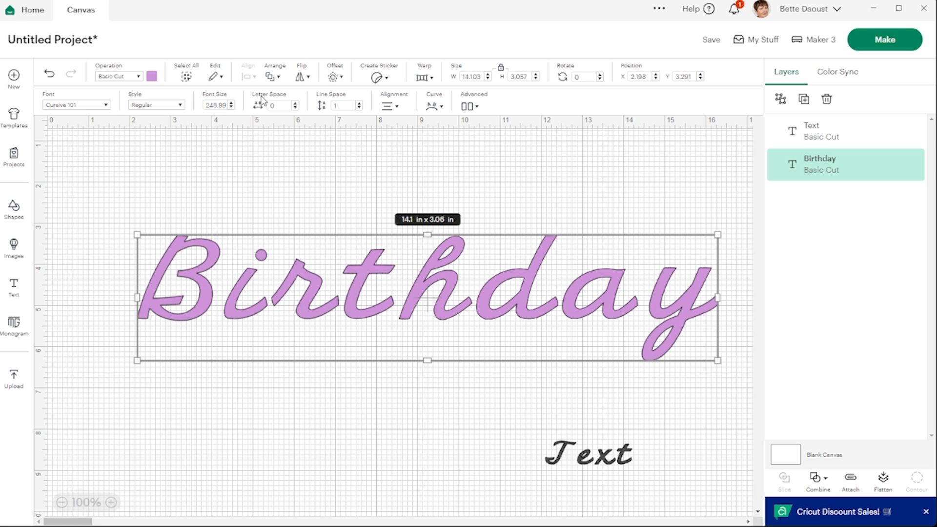
{"action": "left_click", "coordinate": [295, 108]}
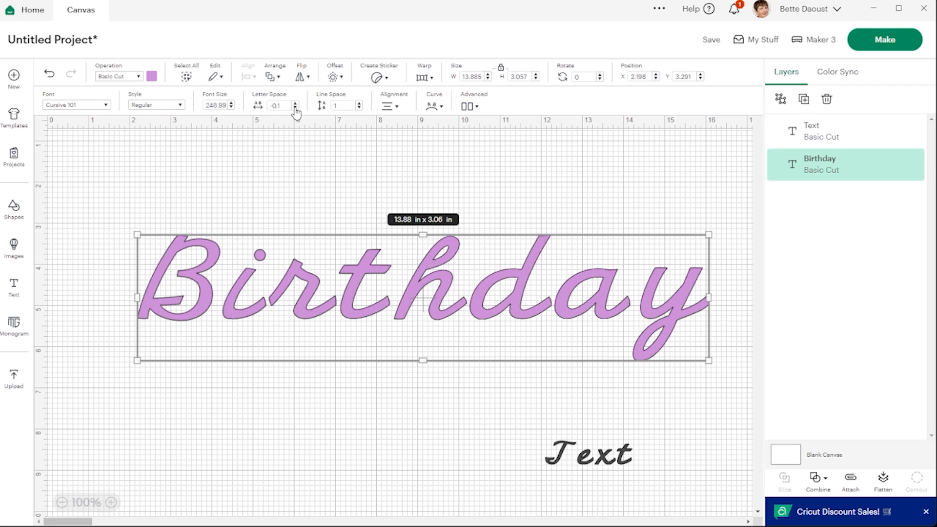
{"action": "left_click", "coordinate": [295, 108]}
{"action": "left_click", "coordinate": [295, 107]}
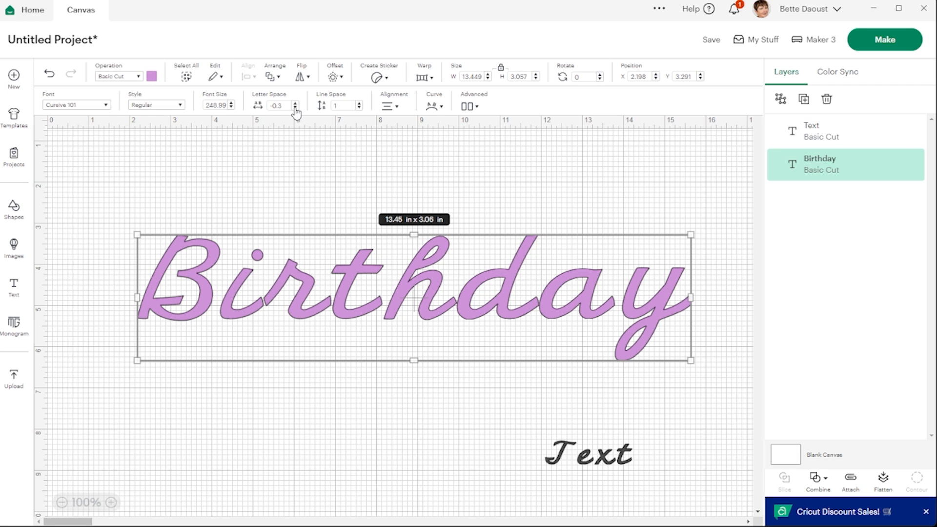
{"action": "left_click", "coordinate": [295, 108]}
{"action": "left_click", "coordinate": [294, 108]}
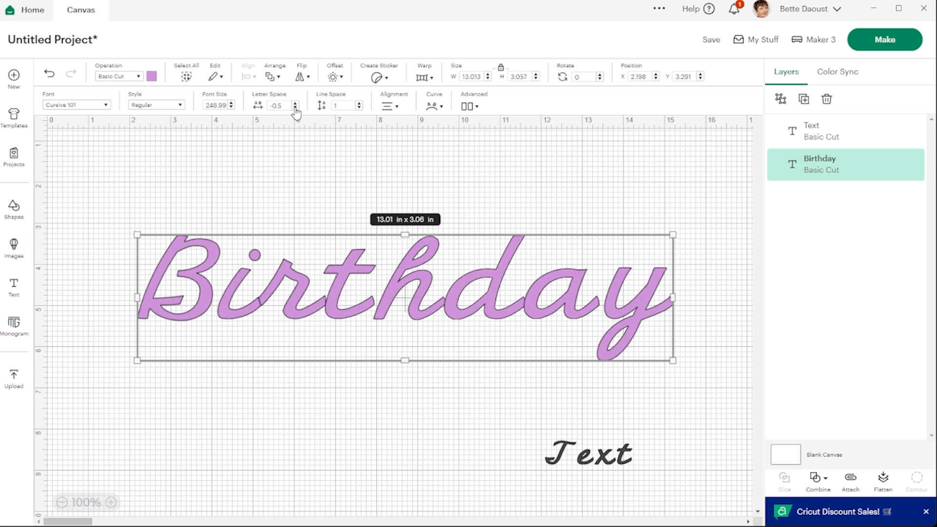
{"action": "left_click", "coordinate": [295, 108]}
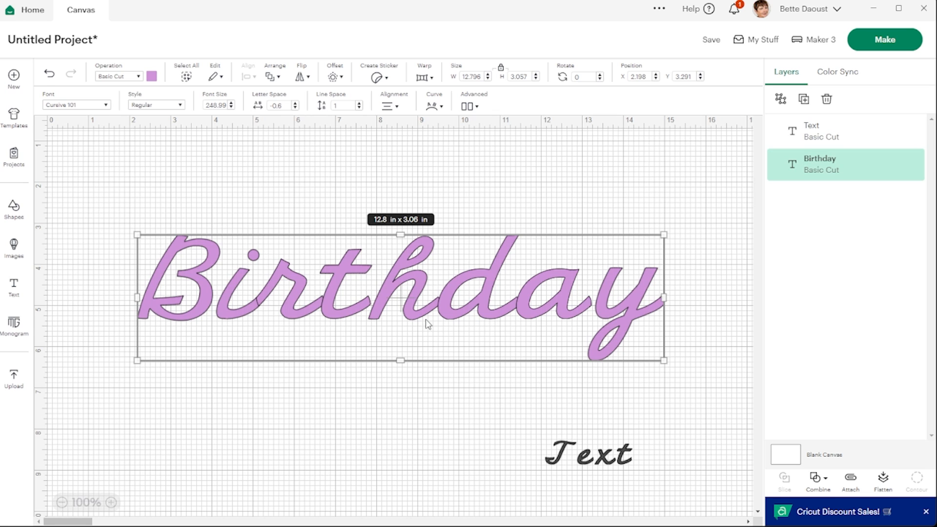
{"action": "left_click", "coordinate": [295, 108]}
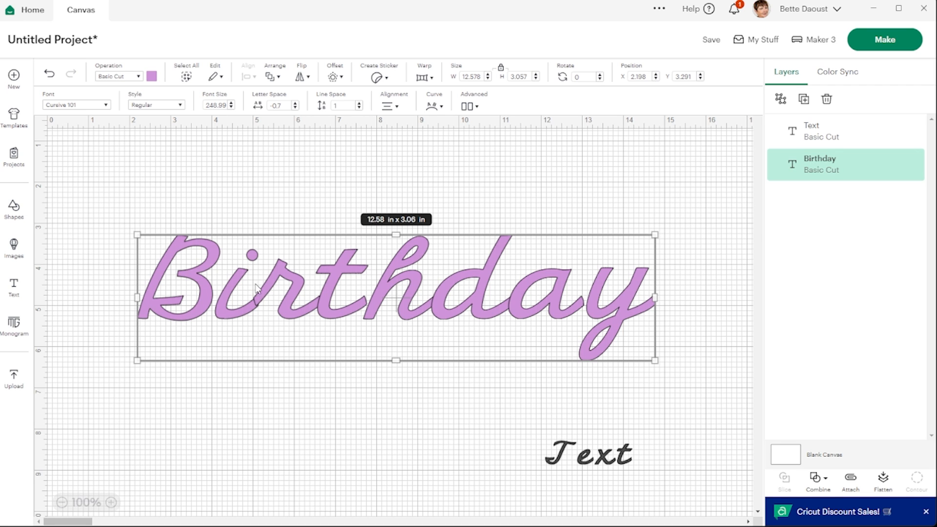
{"action": "left_click", "coordinate": [295, 103]}
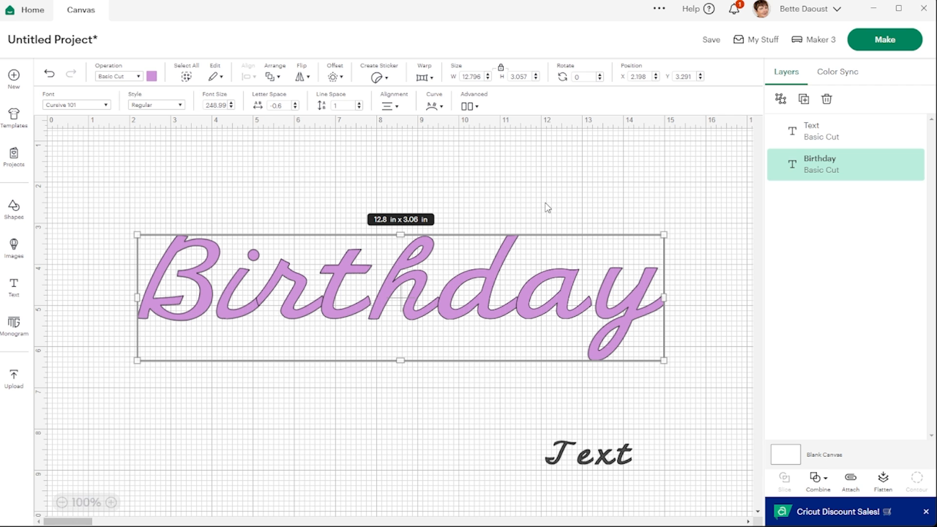
Step: Ungroup the "Birthday" text to letters and deselect everything
{"action": "left_click", "coordinate": [470, 109]}
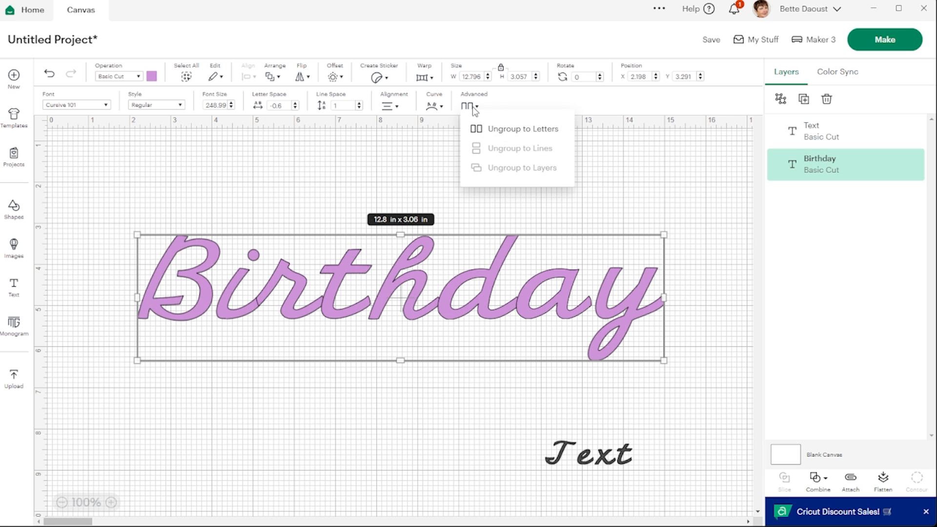
{"action": "left_click", "coordinate": [515, 133]}
{"action": "left_click", "coordinate": [401, 181]}
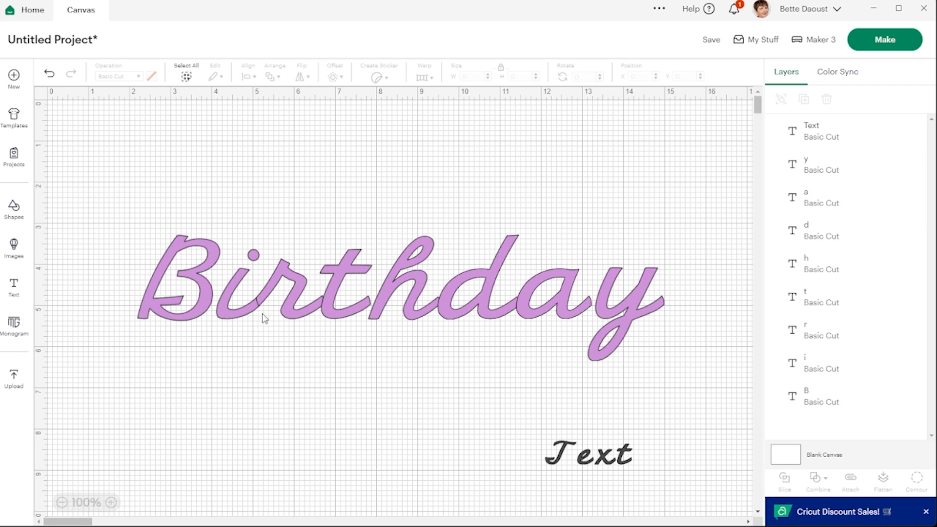
Step: Nudge the letter "t" left toward the "r", to X 6.588
{"action": "left_click", "coordinate": [351, 318]}
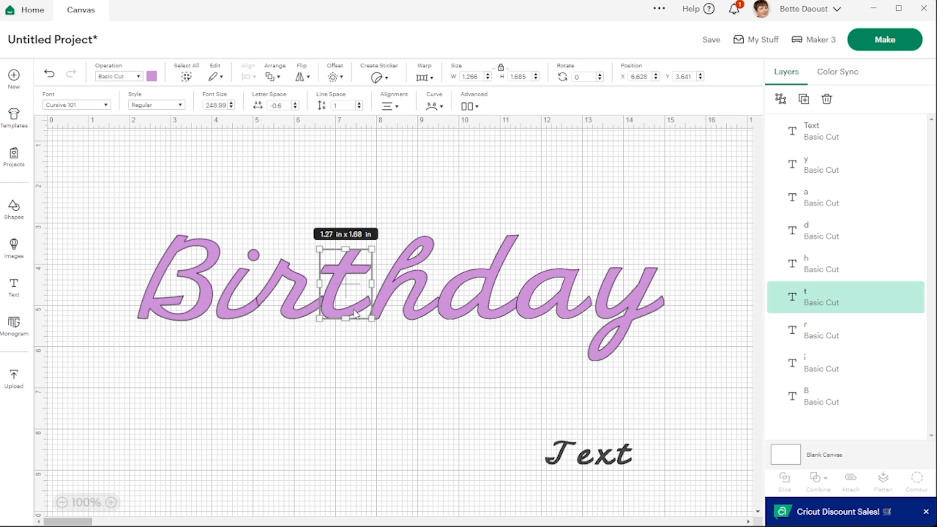
{"action": "key", "text": "Left"}
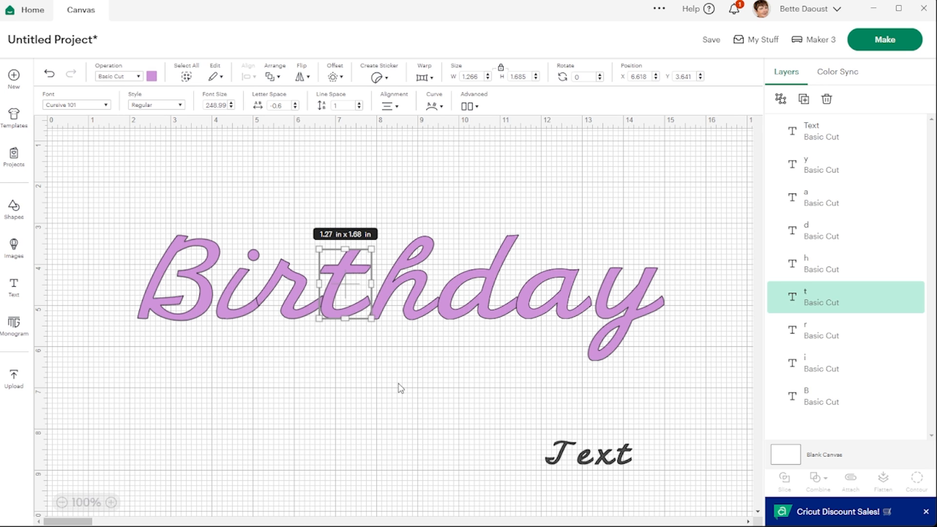
{"action": "key", "text": "Left"}
{"action": "key", "text": "Left"}
{"action": "key", "text": "Left"}
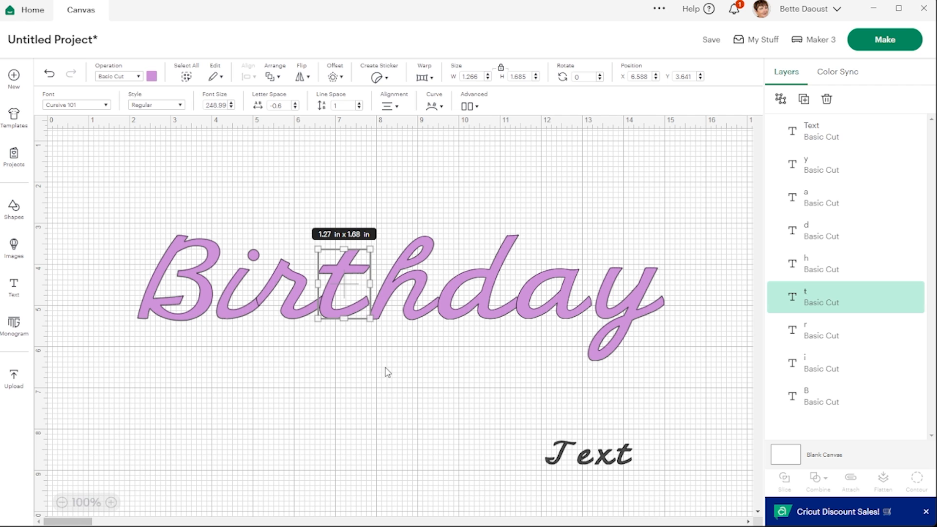
{"action": "left_click", "coordinate": [245, 352]}
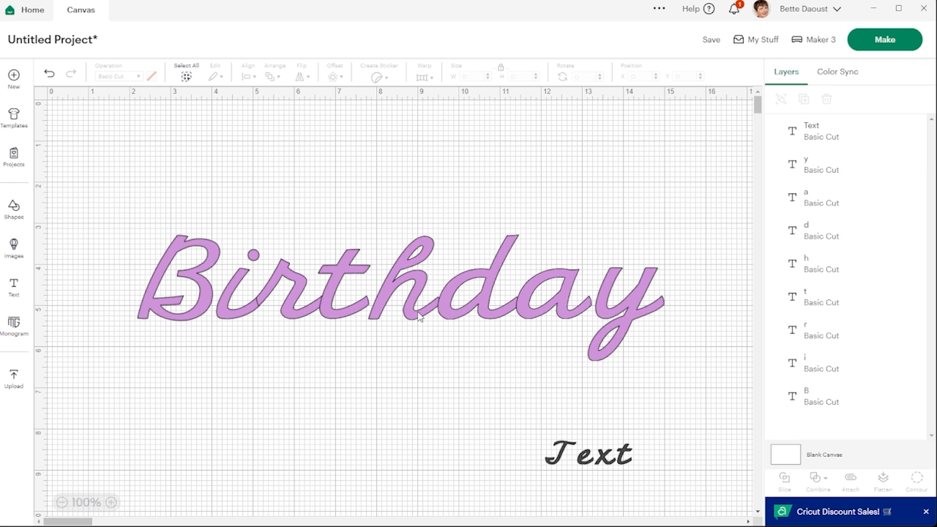
Step: Nudge the letters "h", "d", "a" and "y" left together until the "h" overlaps the end of the "t"
{"action": "left_click_drag", "start_coordinate": [417, 223], "coordinate": [646, 333]}
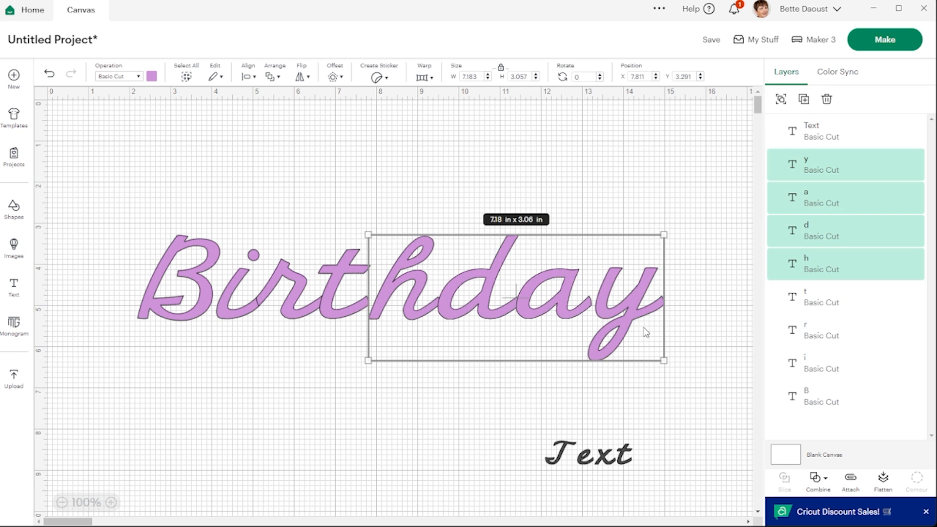
{"action": "key", "text": "Left"}
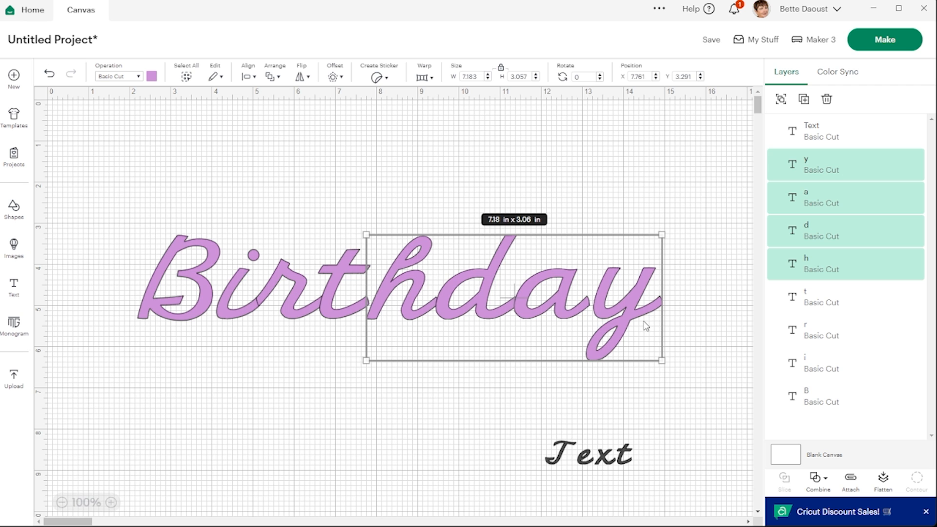
{"action": "key", "text": "Left"}
{"action": "key", "text": "Left"}
{"action": "key", "text": "Left"}
{"action": "key", "text": "Left"}
{"action": "key", "text": "Left"}
{"action": "key", "text": "Left"}
{"action": "key", "text": "Left"}
{"action": "key", "text": "Left"}
{"action": "key", "text": "Left"}
{"action": "left_click", "coordinate": [238, 405]}
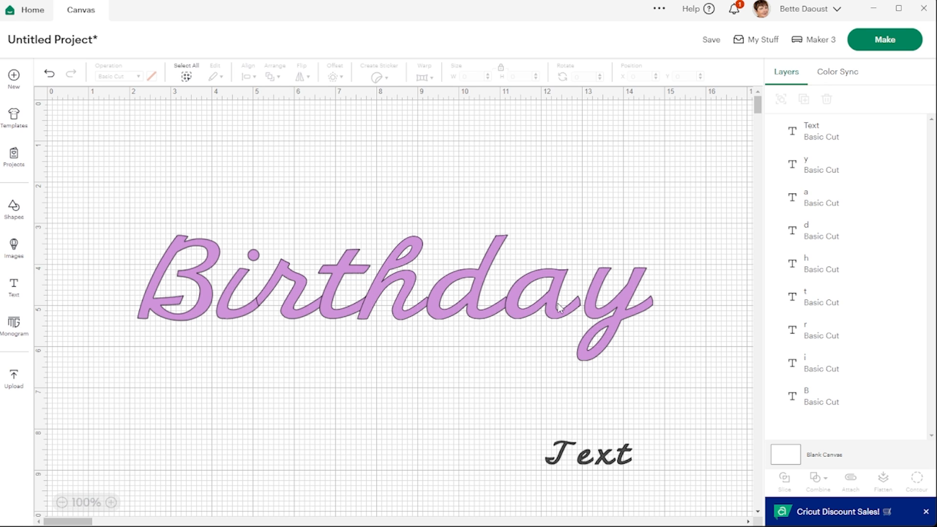
Step: Nudge the letters "d", "a" and "y" left together toward the "h", to X 9.168
{"action": "left_click_drag", "start_coordinate": [472, 225], "coordinate": [626, 319]}
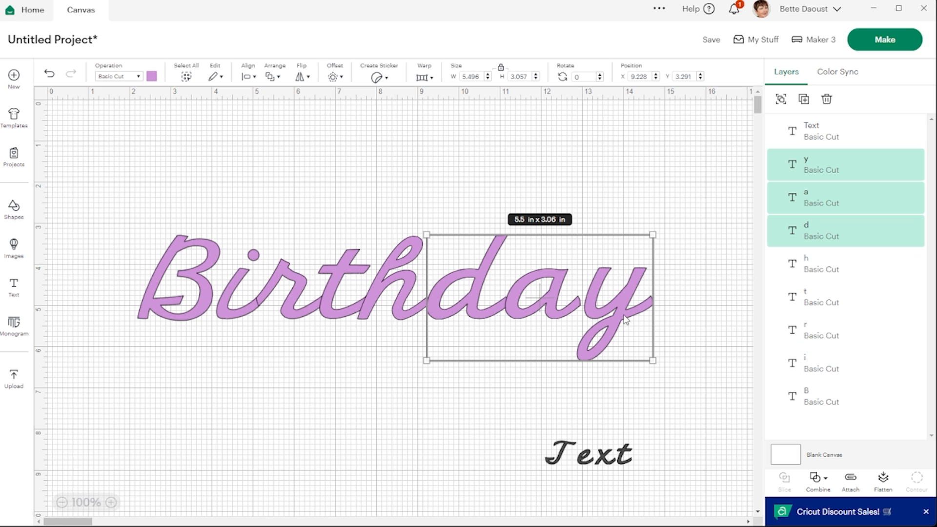
{"action": "key", "text": "Left"}
{"action": "key", "text": "Left"}
{"action": "key", "text": "Left"}
{"action": "key", "text": "Left"}
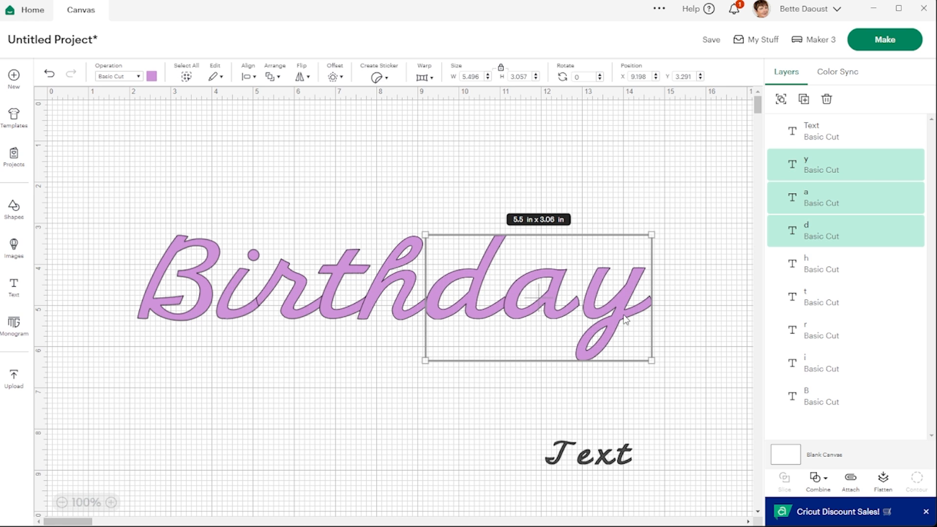
{"action": "key", "text": "Left"}
{"action": "key", "text": "Left"}
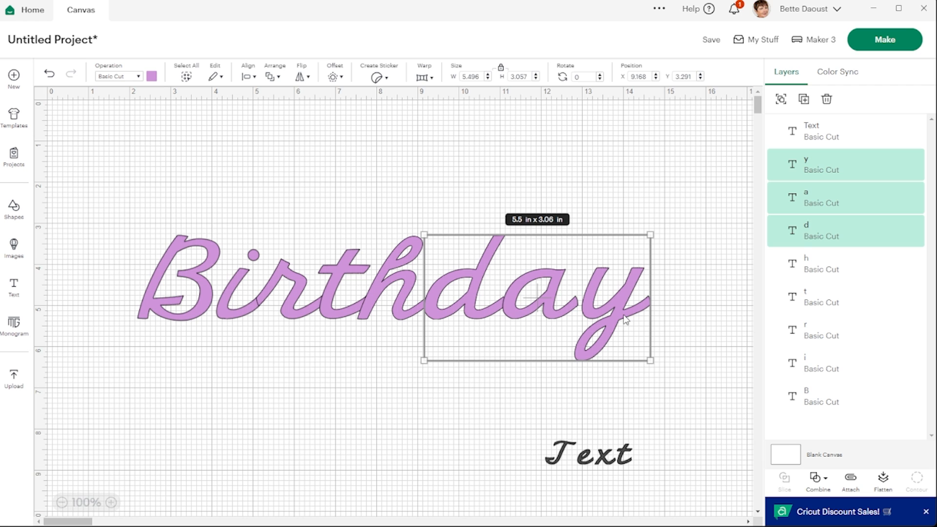
Step: Nudge the letters "a" and "y" left together toward the "d", to X 11.043
{"action": "left_click_drag", "start_coordinate": [540, 241], "coordinate": [639, 352]}
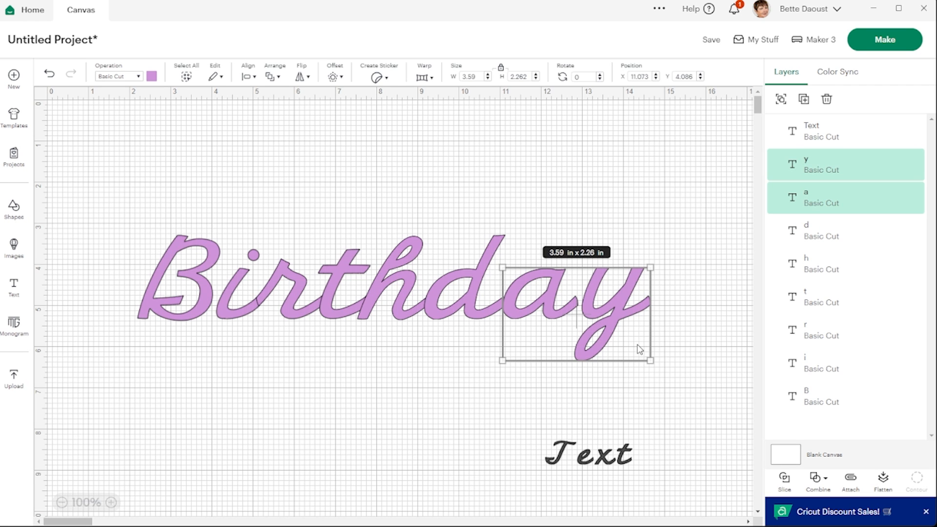
{"action": "key", "text": "Left"}
{"action": "key", "text": "Left"}
{"action": "key", "text": "Left"}
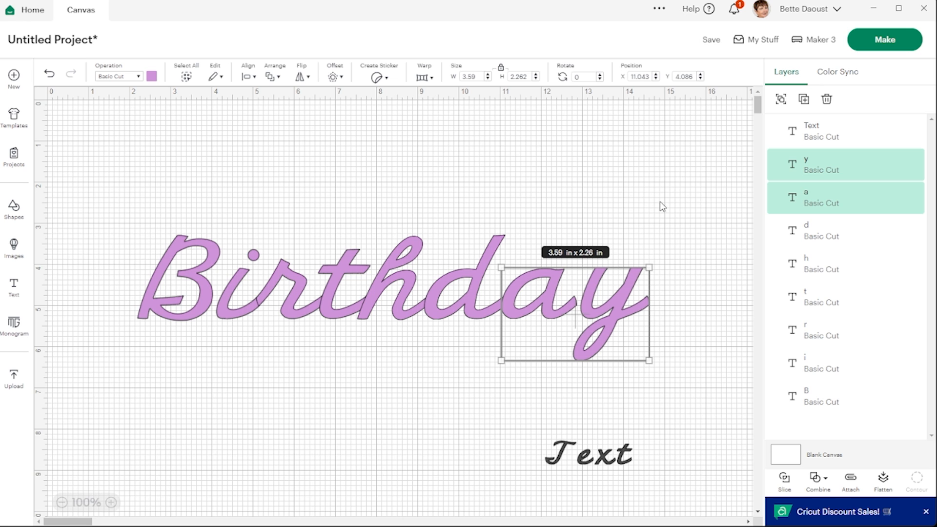
{"action": "left_click", "coordinate": [605, 197]}
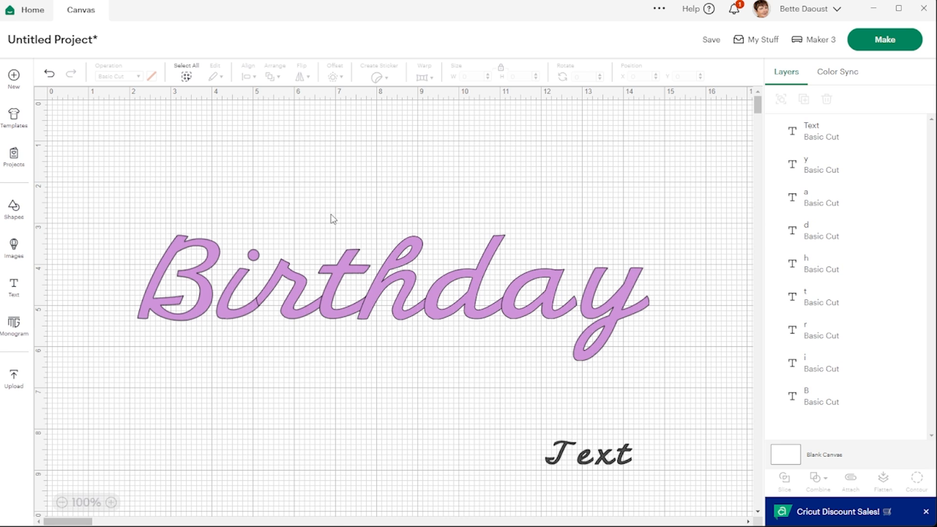
Step: Nudge the letter "y" left until it overlaps the end of the "a", to X 12.568
{"action": "left_click", "coordinate": [612, 332]}
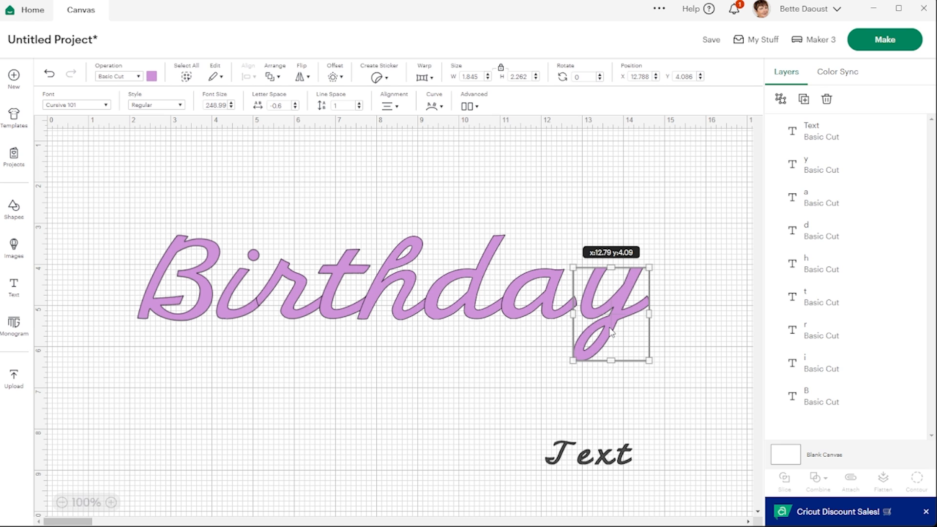
{"action": "key", "text": "Left"}
{"action": "key", "text": "Left"}
{"action": "key", "text": "Left"}
{"action": "key", "text": "Left"}
{"action": "key", "text": "Left"}
{"action": "key", "text": "Left"}
{"action": "key", "text": "Left"}
{"action": "key", "text": "Left"}
{"action": "key", "text": "Left"}
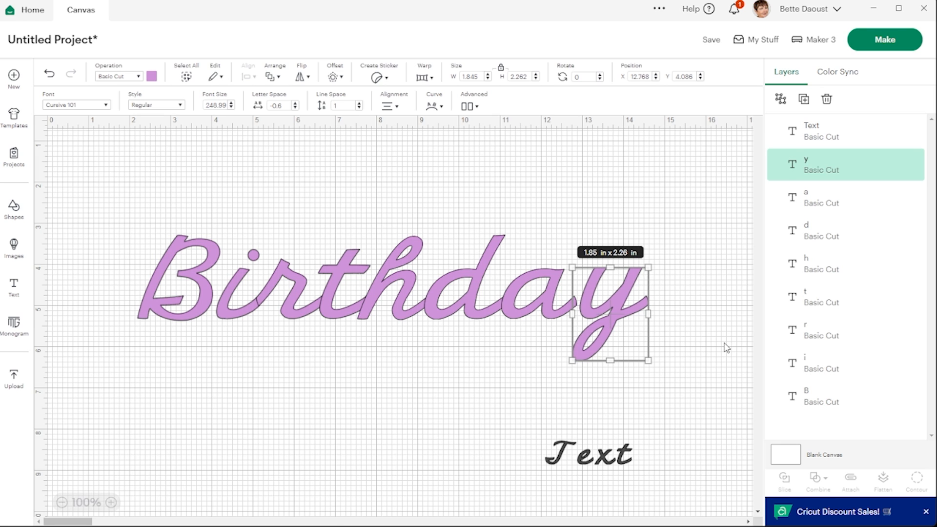
{"action": "key", "text": "Left"}
{"action": "key", "text": "Left"}
{"action": "key", "text": "Left"}
{"action": "key", "text": "Left"}
{"action": "key", "text": "Left"}
{"action": "key", "text": "Left"}
{"action": "key", "text": "Left"}
{"action": "key", "text": "Left"}
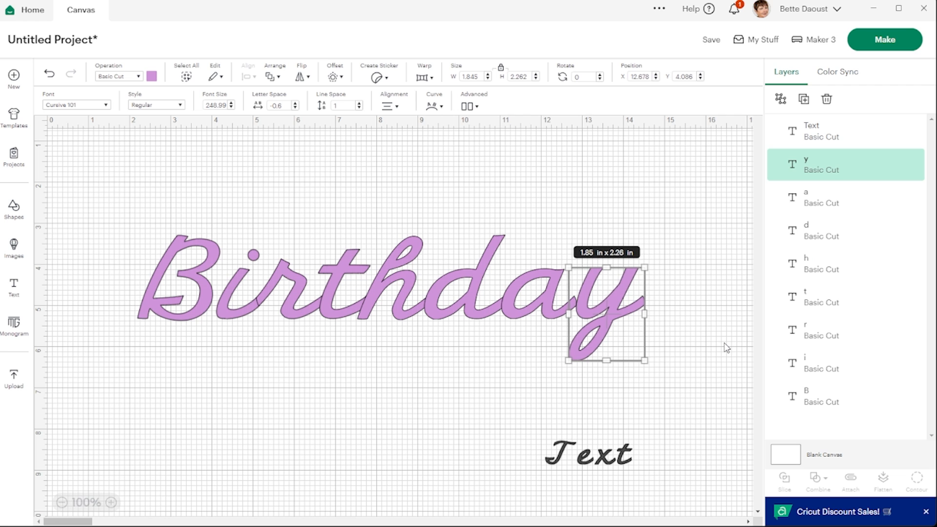
{"action": "key", "text": "Left"}
{"action": "key", "text": "Left"}
{"action": "key", "text": "Left"}
{"action": "key", "text": "Left"}
{"action": "key", "text": "Left"}
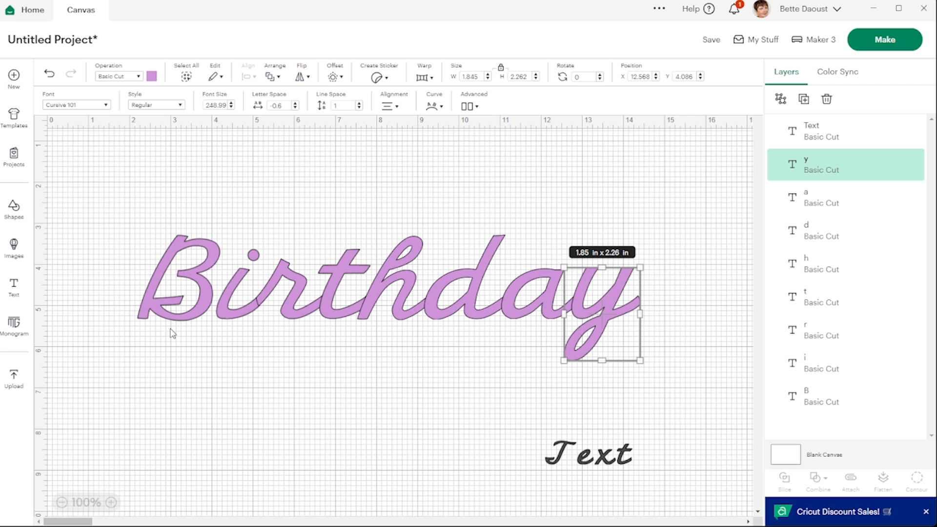
Step: Weld all the letters of "Birthday" together and move the welded word up to X 3.948, Y 0.472
{"action": "left_click", "coordinate": [180, 181]}
{"action": "left_click_drag", "start_coordinate": [110, 182], "coordinate": [642, 310]}
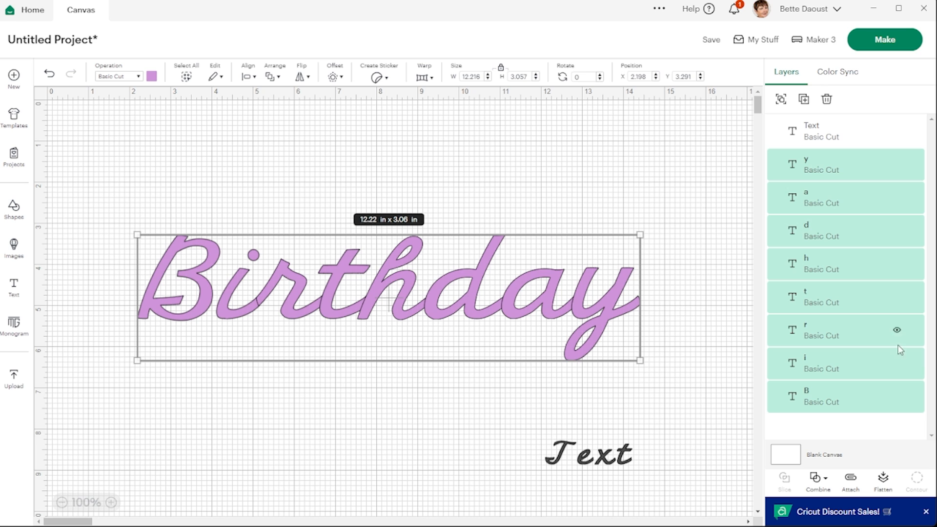
{"action": "left_click", "coordinate": [821, 479]}
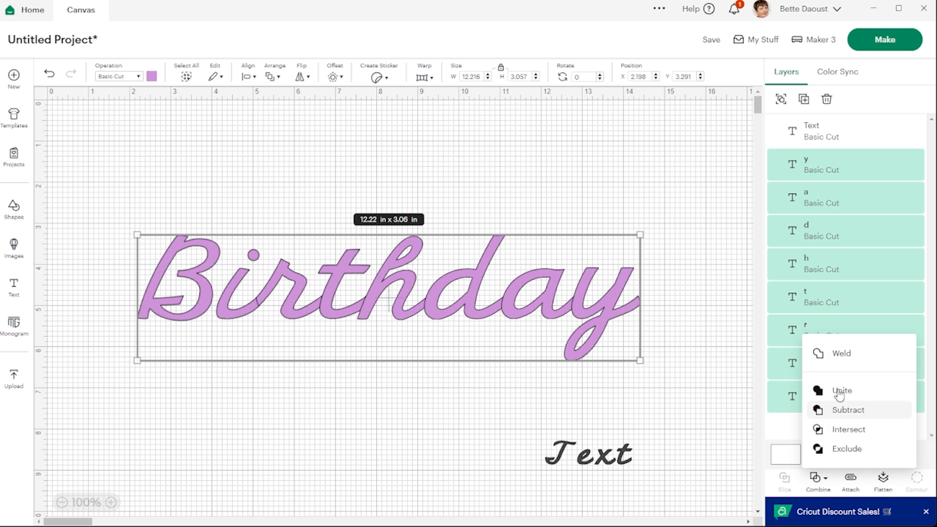
{"action": "left_click", "coordinate": [839, 354]}
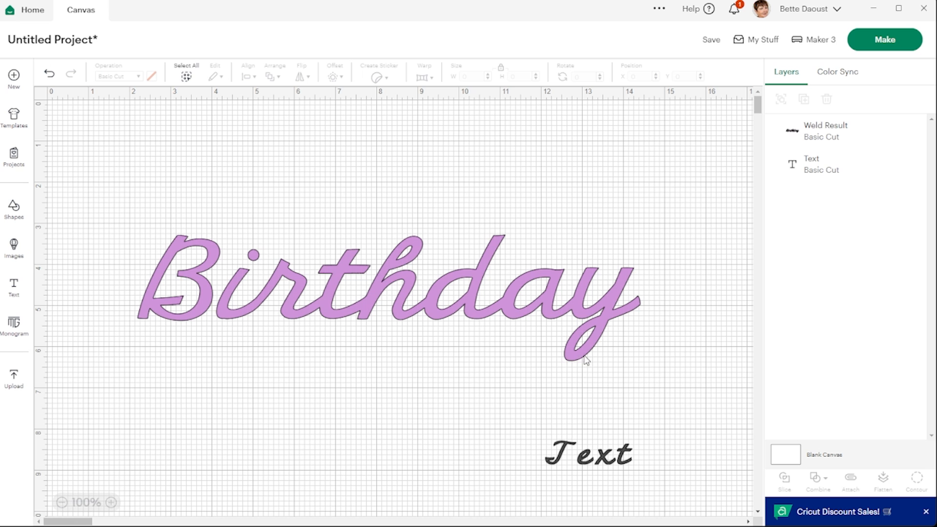
{"action": "left_click_drag", "start_coordinate": [581, 355], "coordinate": [652, 239]}
{"action": "left_click", "coordinate": [556, 285]}
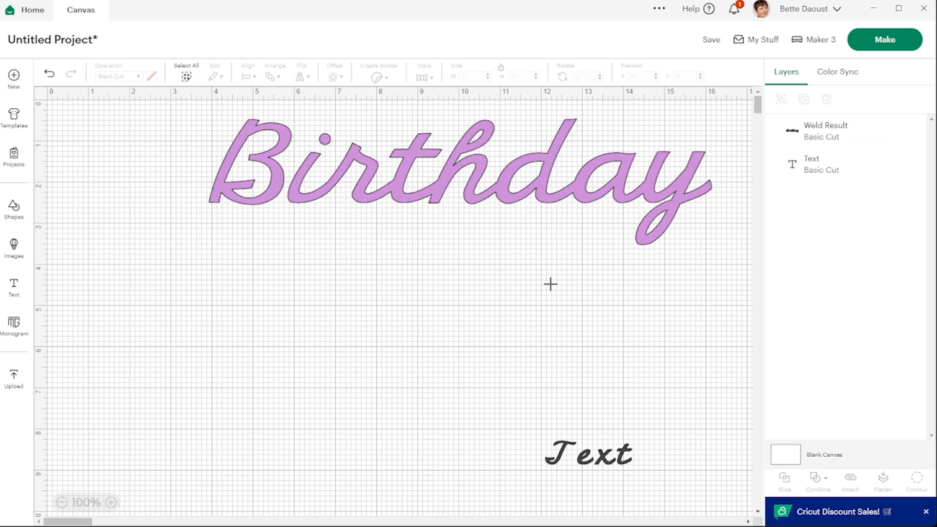
Step: Set the welded "Birthday" width to 11.5 in and move the word right to X 5.226, Y 0.569
{"action": "left_click", "coordinate": [552, 202]}
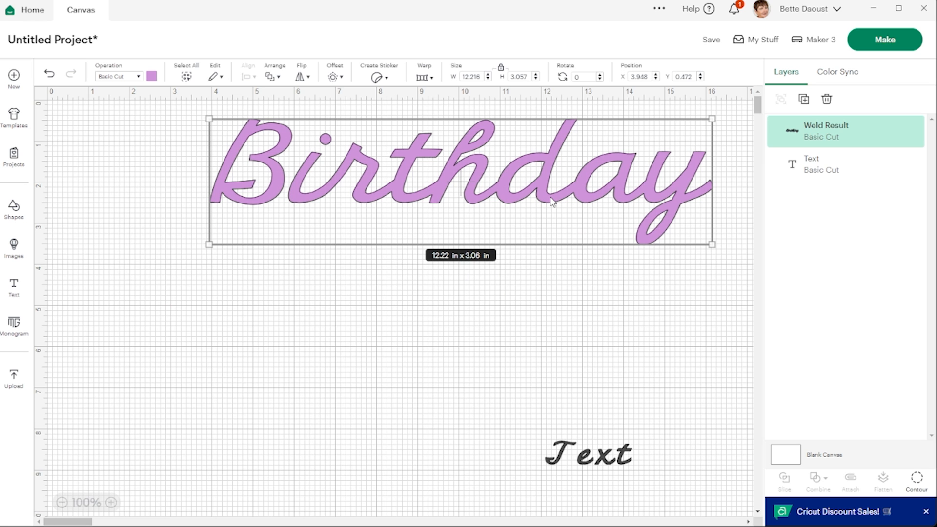
{"action": "left_click_drag", "start_coordinate": [482, 81], "coordinate": [456, 79]}
{"action": "type", "text": "11.5"}
{"action": "key", "text": "Return"}
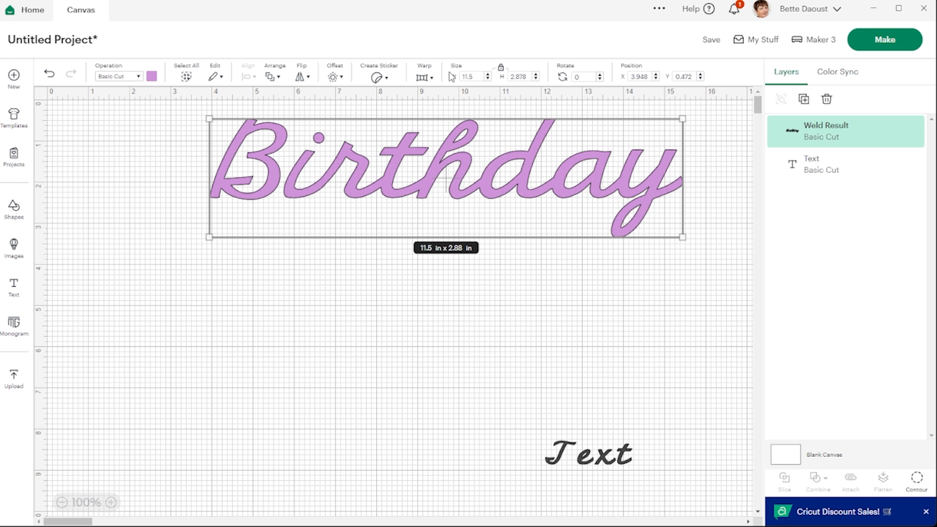
{"action": "left_click_drag", "start_coordinate": [619, 189], "coordinate": [671, 193]}
Step: Duplicate the "Text" placeholder and move the copy below "Birthday" to X 9.196, Y 4.715
{"action": "left_click_drag", "start_coordinate": [597, 459], "coordinate": [611, 471]}
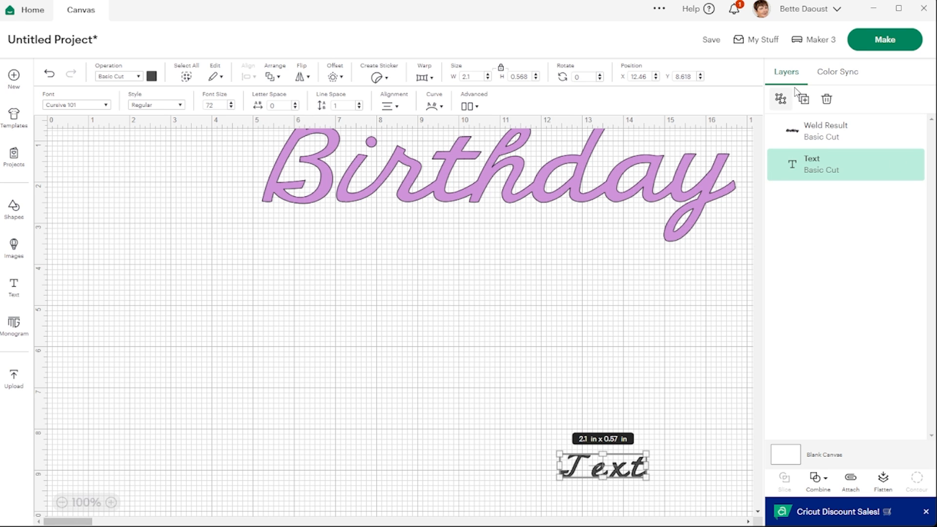
{"action": "left_click", "coordinate": [805, 100]}
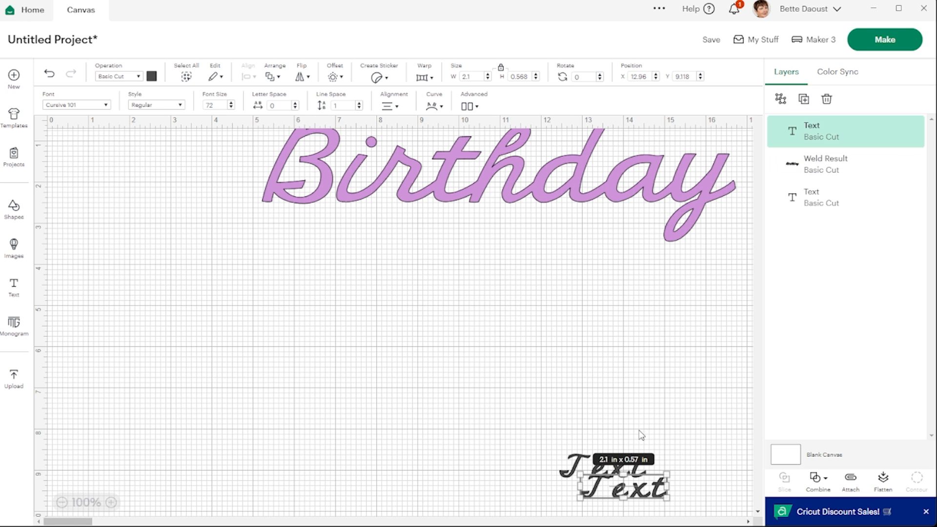
{"action": "left_click_drag", "start_coordinate": [641, 502], "coordinate": [487, 318]}
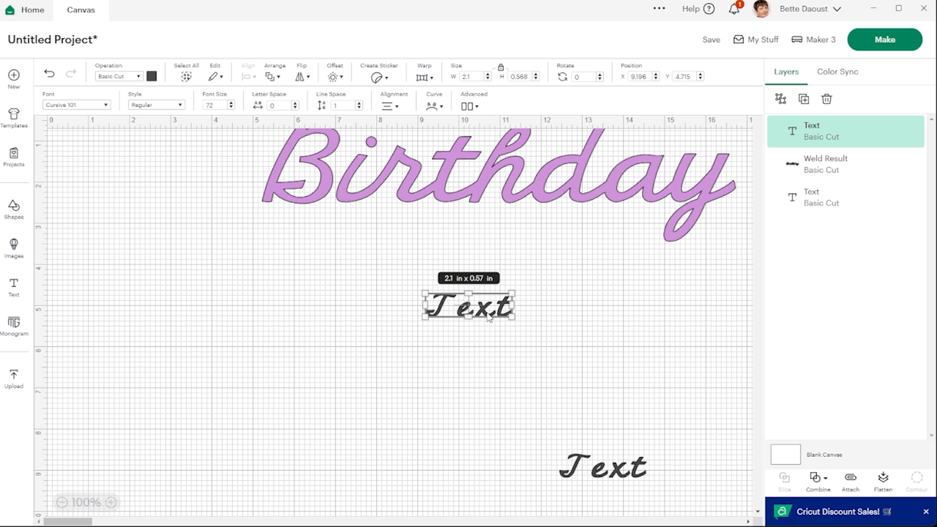
Step: Change the copied text to "Anniversary" and enlarge it to about 12.7 in wide, centred below "Birthday" at X 2.954
{"action": "double_click", "coordinate": [483, 311]}
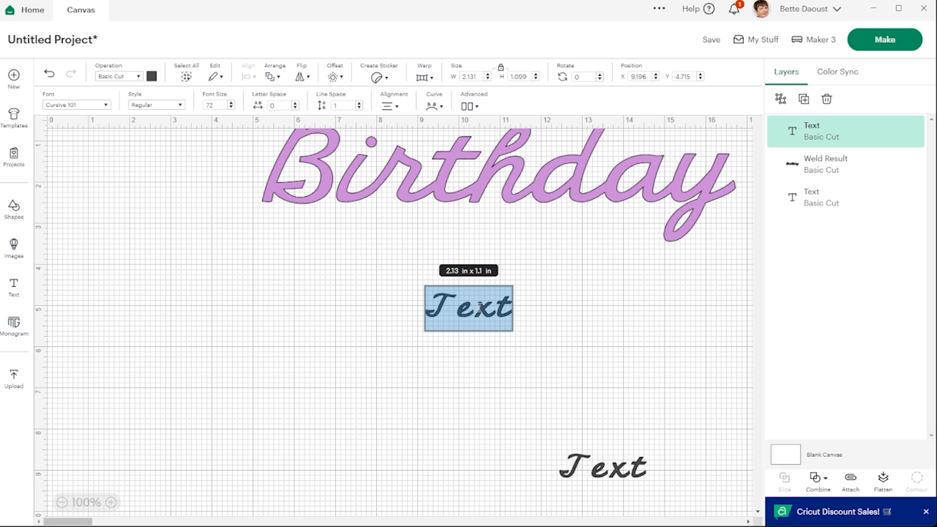
{"action": "type", "text": "Anni"}
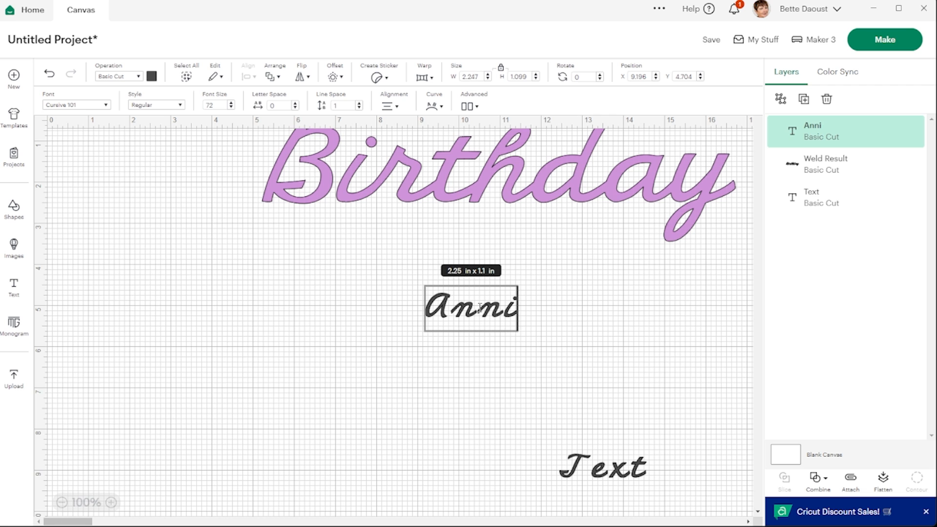
{"action": "type", "text": "versary"}
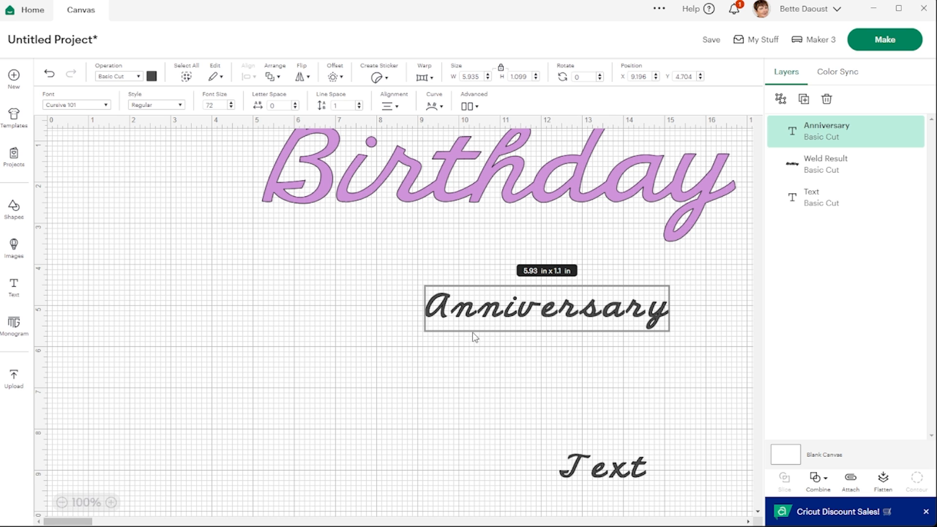
{"action": "left_click", "coordinate": [454, 342]}
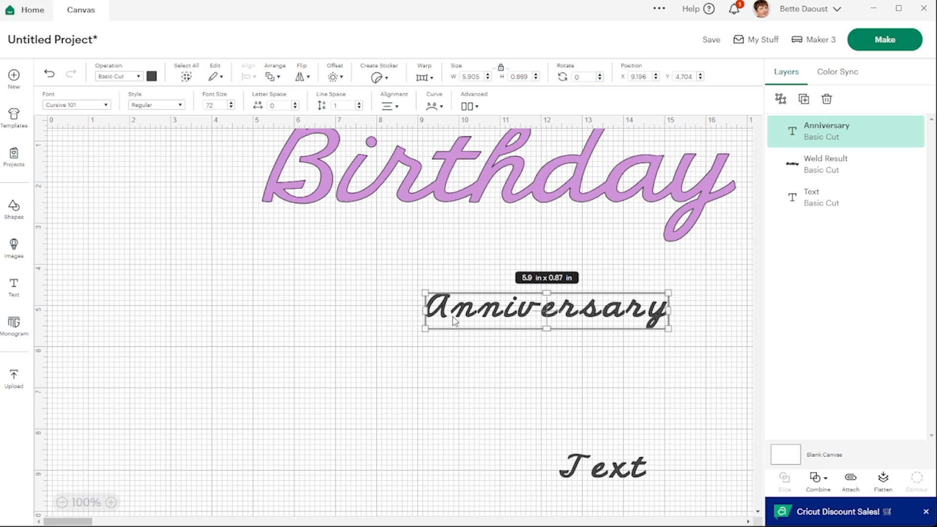
{"action": "left_click_drag", "start_coordinate": [421, 331], "coordinate": [283, 371]}
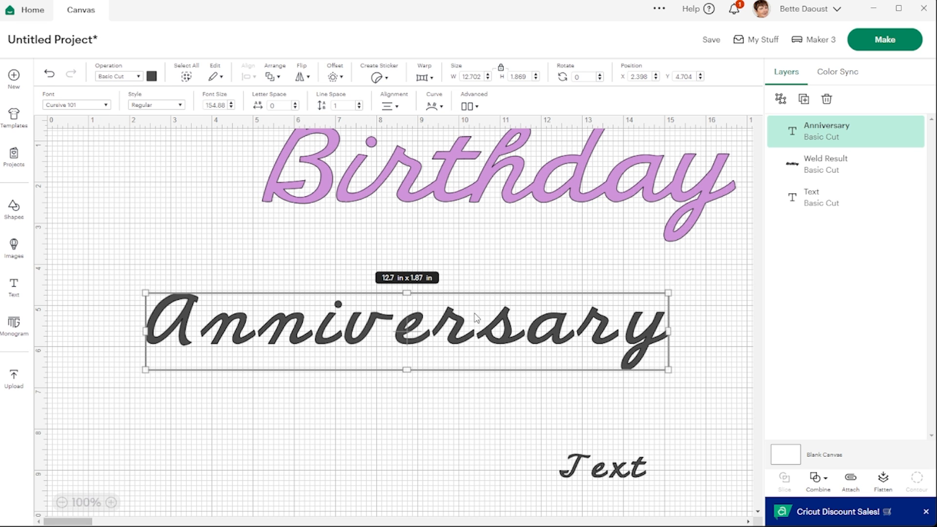
{"action": "left_click_drag", "start_coordinate": [460, 330], "coordinate": [483, 329]}
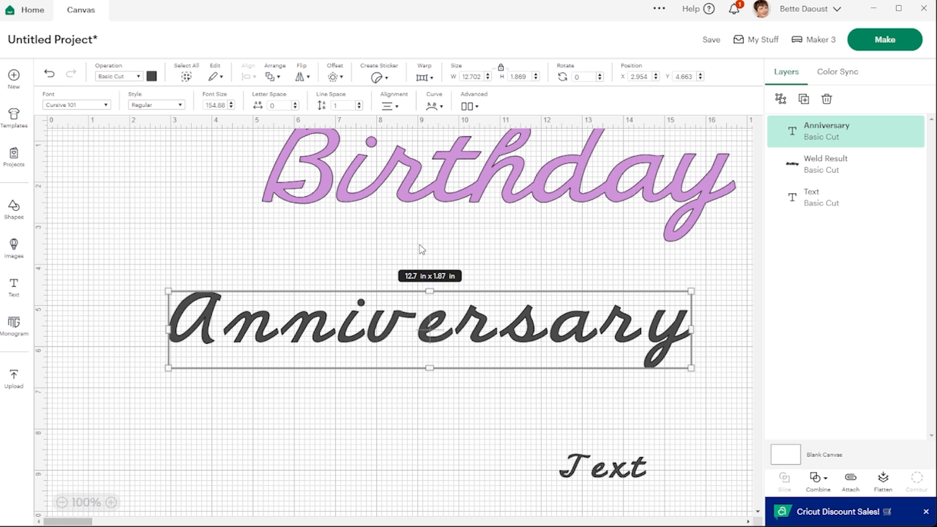
Step: Recolor the "Anniversary" text golden yellow
{"action": "left_click", "coordinate": [151, 76]}
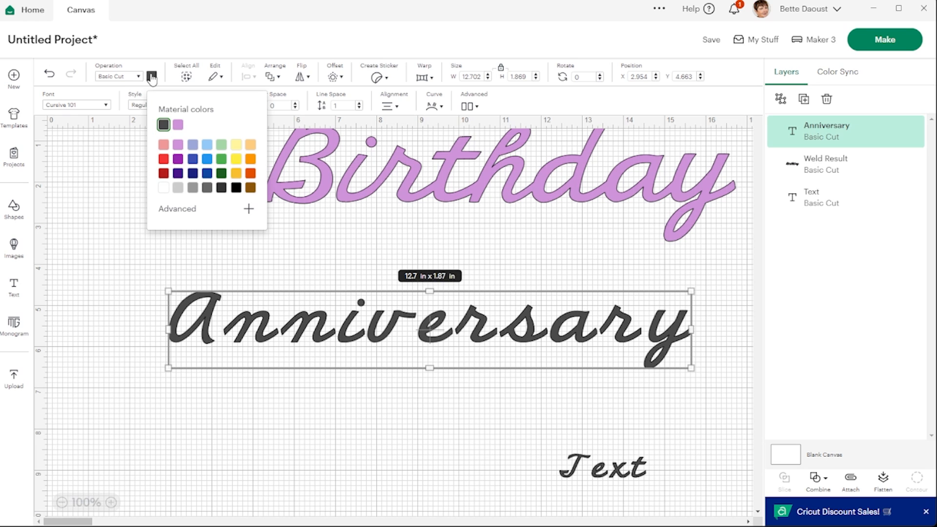
{"action": "left_click", "coordinate": [236, 173]}
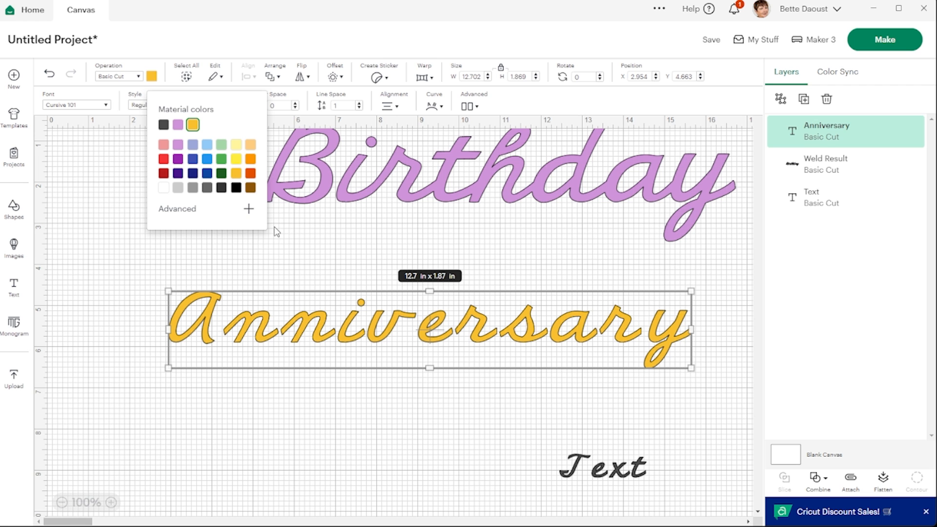
{"action": "left_click", "coordinate": [313, 151]}
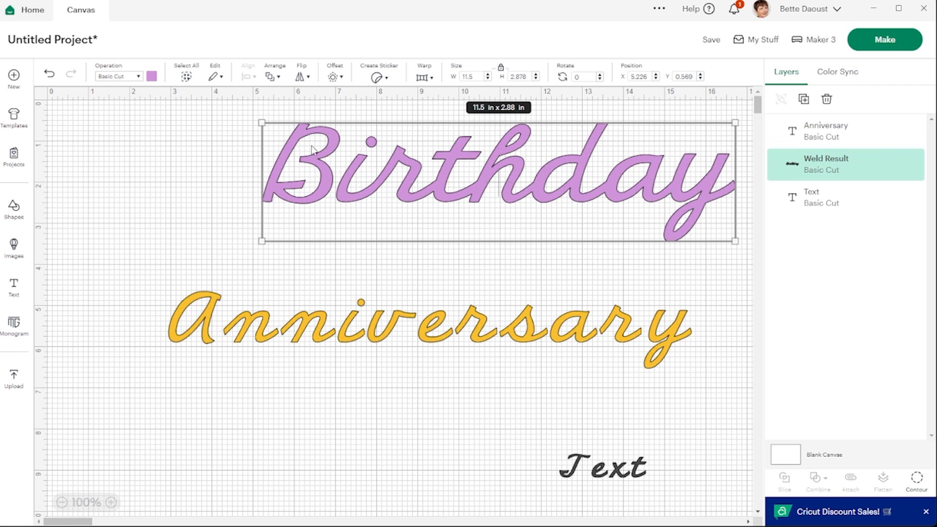
Step: Set the letter spacing of the "Anniversary" text to -0.7
{"action": "left_click", "coordinate": [276, 331]}
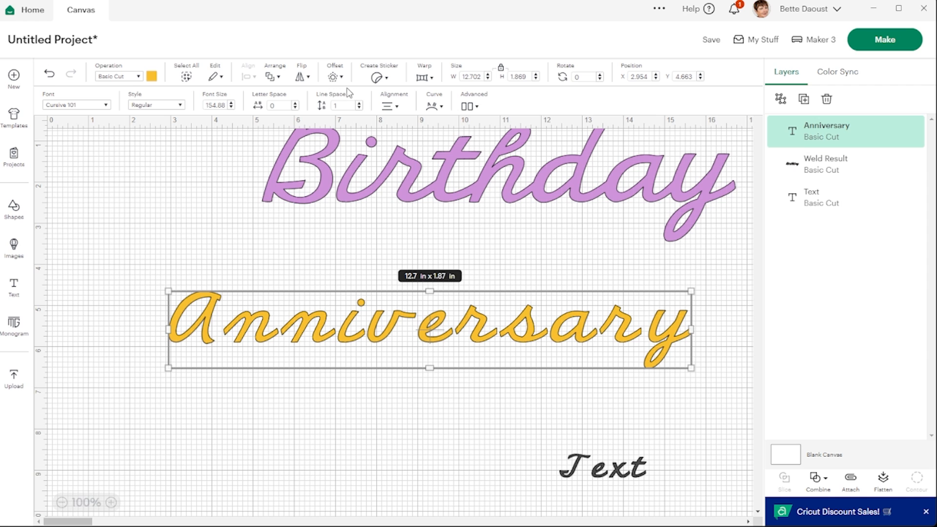
{"action": "left_click", "coordinate": [295, 108]}
{"action": "left_click", "coordinate": [295, 108]}
{"action": "left_click", "coordinate": [295, 108]}
{"action": "left_click", "coordinate": [296, 108]}
{"action": "left_click", "coordinate": [296, 108]}
{"action": "left_click", "coordinate": [295, 108]}
{"action": "left_click", "coordinate": [295, 108]}
{"action": "left_click", "coordinate": [296, 108]}
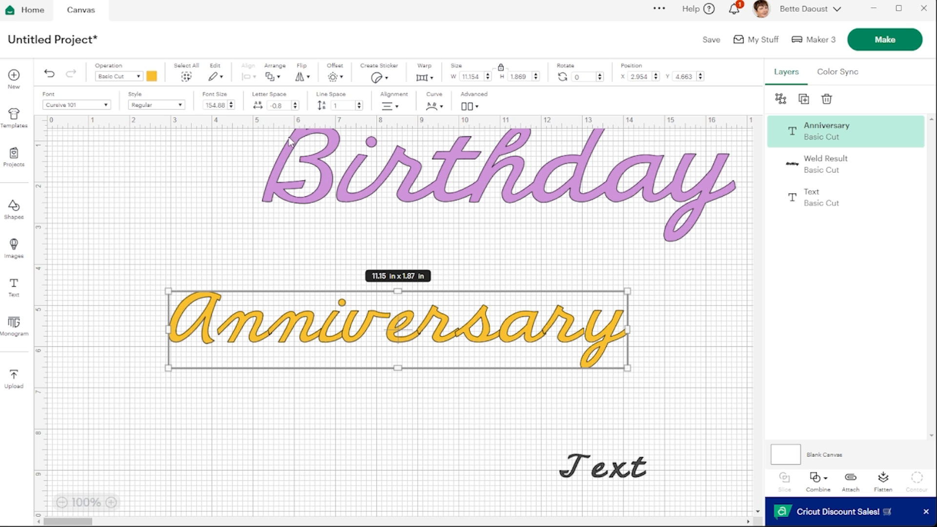
{"action": "left_click", "coordinate": [295, 103]}
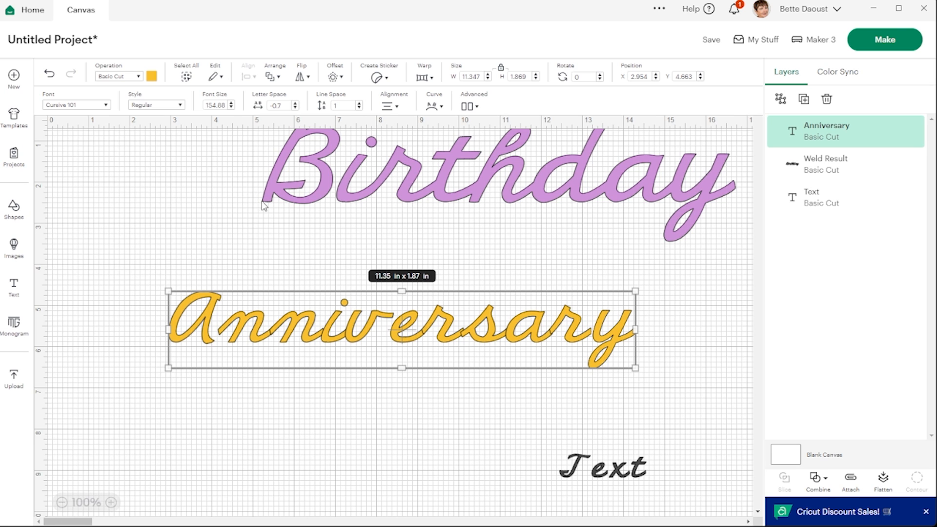
Step: Ungroup the "Anniversary" text into individual letters
{"action": "left_click", "coordinate": [471, 106]}
{"action": "left_click", "coordinate": [492, 129]}
{"action": "left_click", "coordinate": [295, 420]}
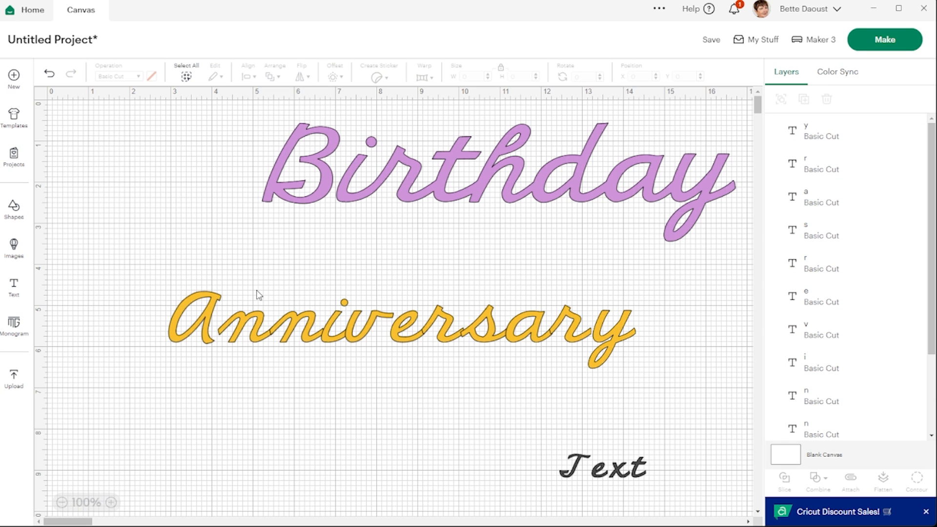
Step: Nudge all the letters after the "A" of "Anniversary" left together until the first "n" overlaps the "A", to X 3.886
{"action": "left_click_drag", "start_coordinate": [253, 295], "coordinate": [716, 365]}
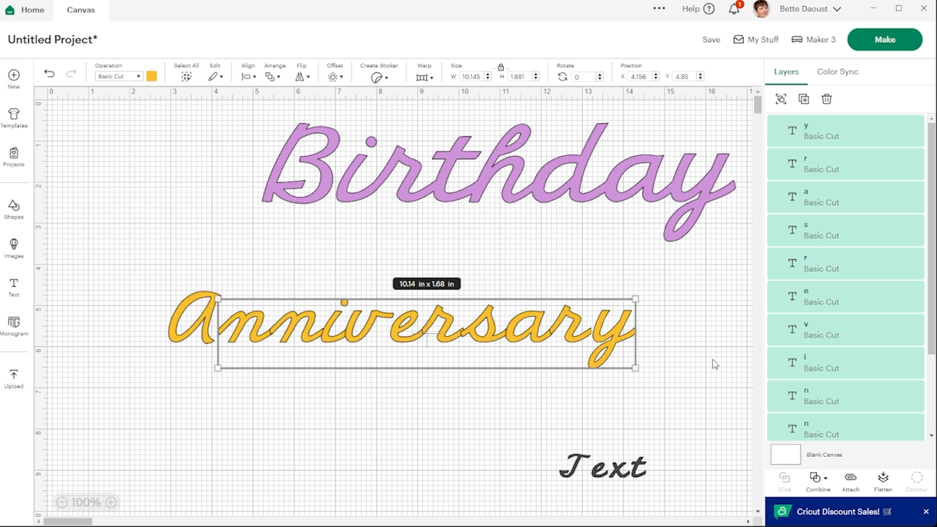
{"action": "key", "text": "Left"}
{"action": "key", "text": "Left"}
{"action": "key", "text": "Left"}
{"action": "key", "text": "Left"}
{"action": "key", "text": "Left"}
{"action": "key", "text": "Left"}
{"action": "key", "text": "Left"}
{"action": "key", "text": "Left"}
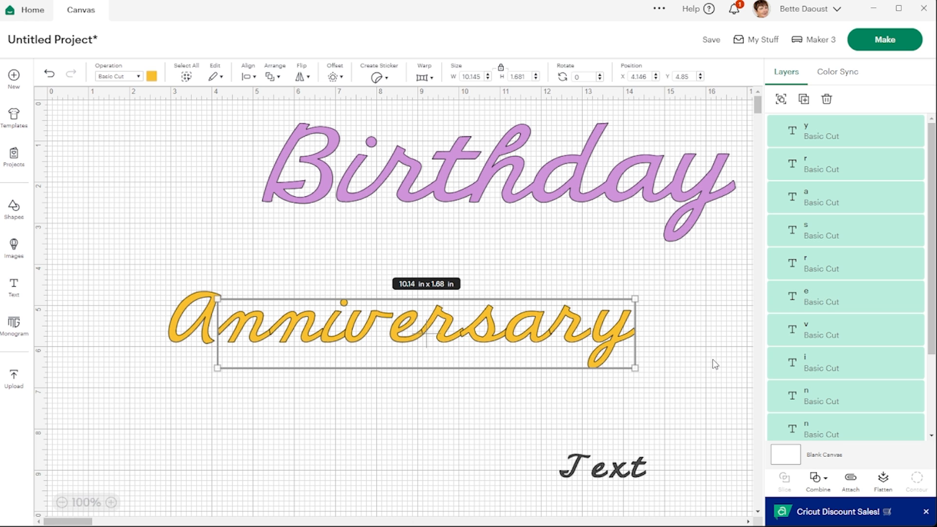
{"action": "key", "text": "Left"}
{"action": "key", "text": "Left"}
{"action": "key", "text": "Left"}
{"action": "key", "text": "Left"}
{"action": "key", "text": "Left"}
{"action": "key", "text": "Left"}
{"action": "key", "text": "Left"}
{"action": "key", "text": "Left"}
{"action": "key", "text": "Left"}
{"action": "key", "text": "Left"}
{"action": "key", "text": "Left"}
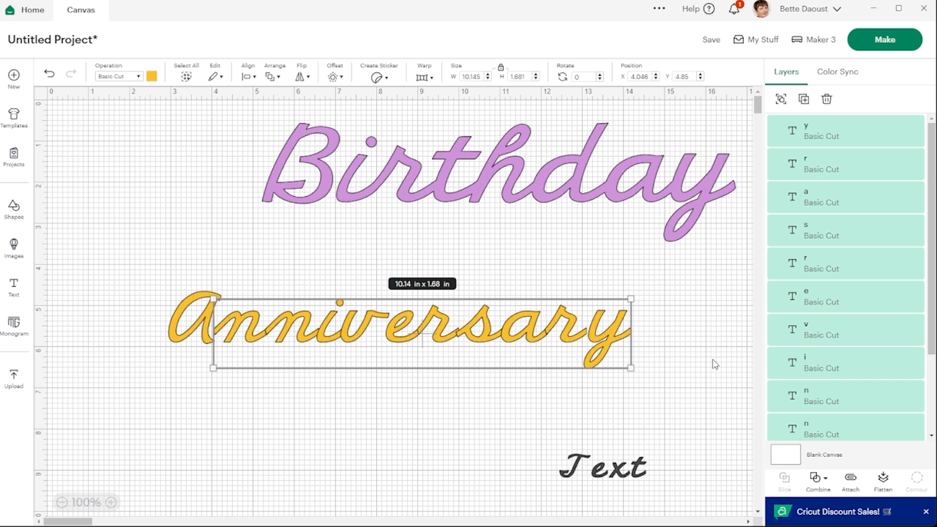
{"action": "key", "text": "Left"}
{"action": "key", "text": "Left"}
{"action": "key", "text": "Left"}
{"action": "key", "text": "Left"}
{"action": "key", "text": "Left"}
{"action": "key", "text": "Left"}
{"action": "key", "text": "Left"}
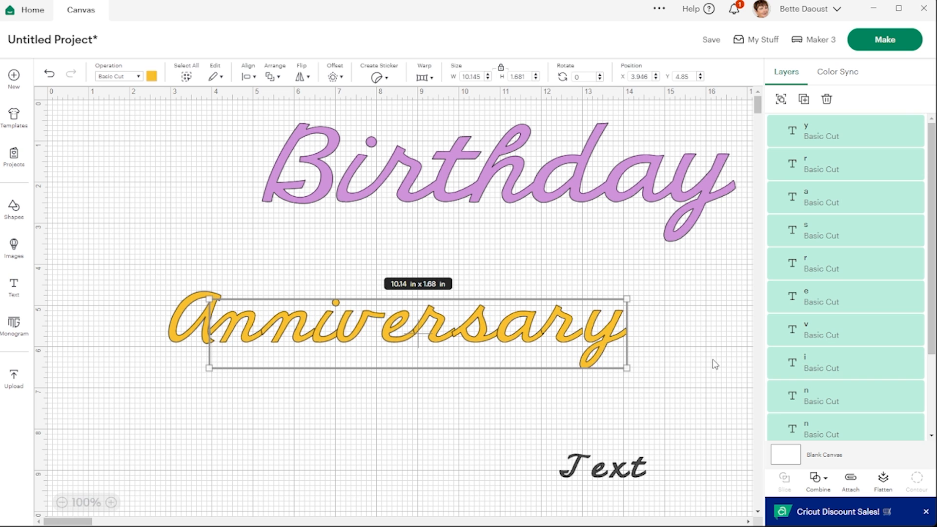
{"action": "key", "text": "Left"}
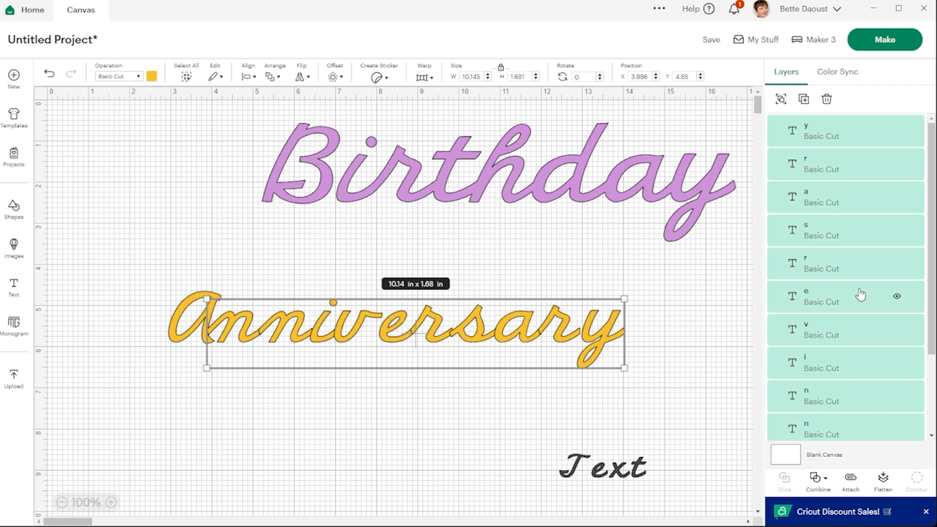
{"action": "left_click", "coordinate": [318, 397]}
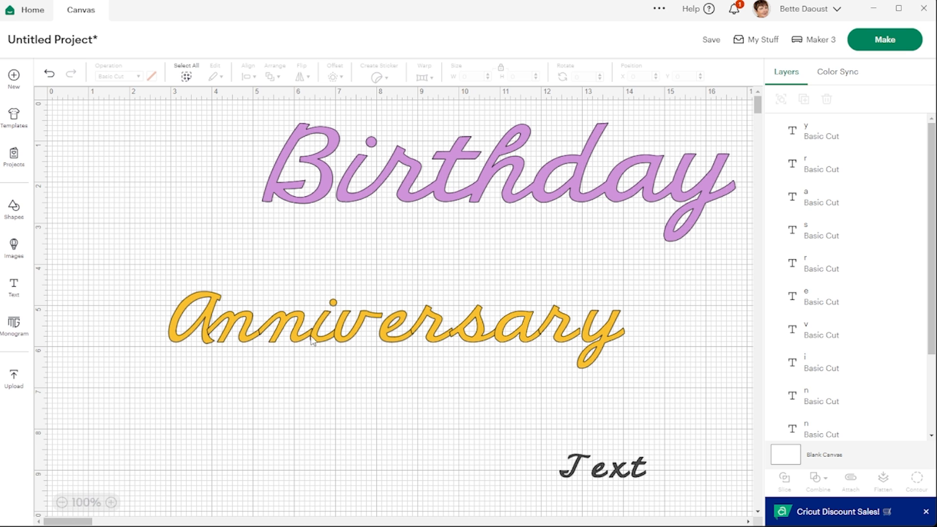
Step: Nudge the letters "iversary" left together toward the second "n" of "Anniversary", to X 6.355
{"action": "left_click_drag", "start_coordinate": [320, 282], "coordinate": [624, 323]}
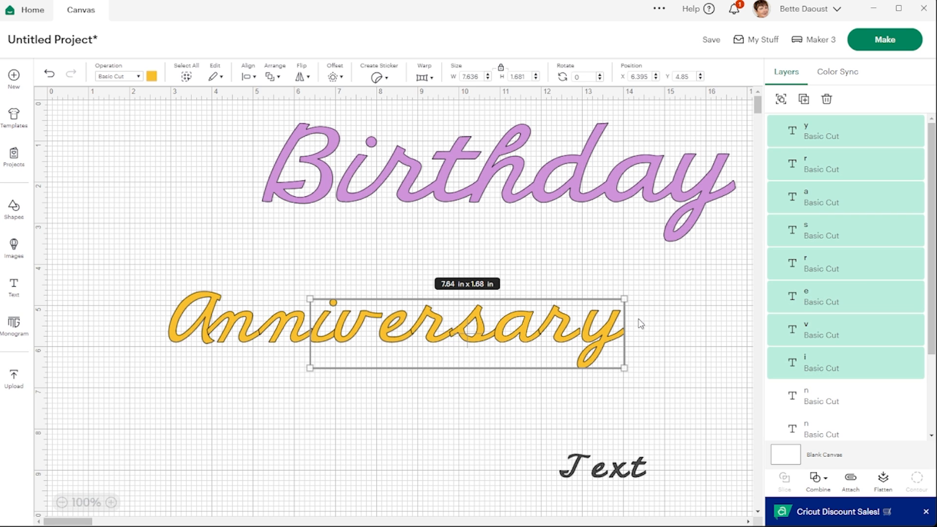
{"action": "key", "text": "Left"}
{"action": "key", "text": "Left"}
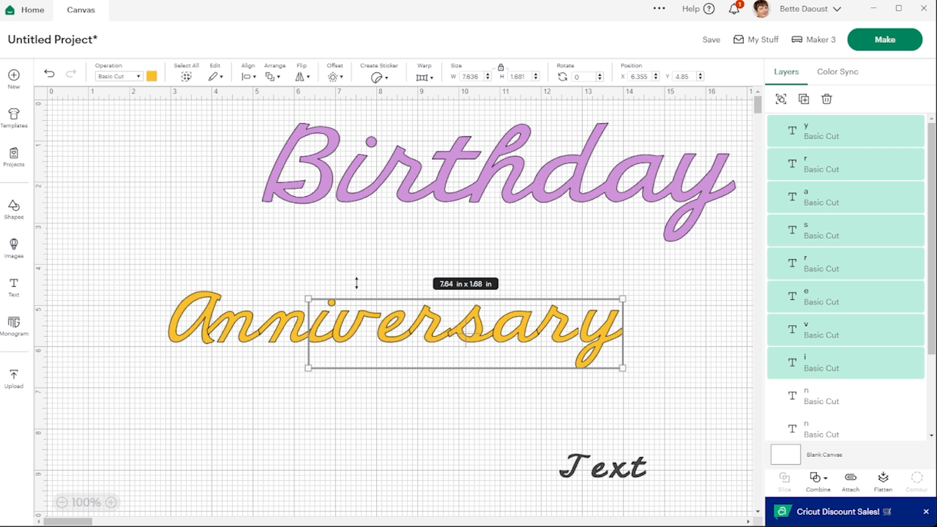
{"action": "left_click", "coordinate": [397, 265]}
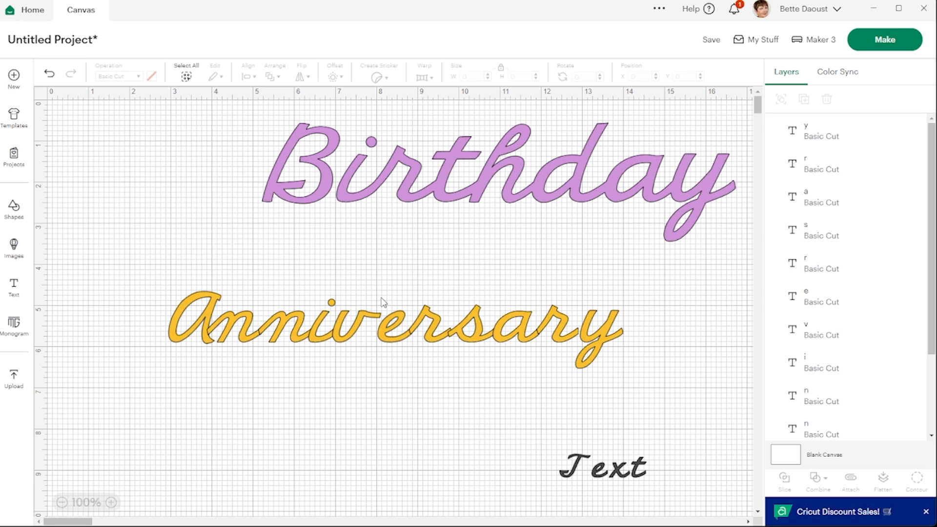
Step: Nudge the letters "ersary" of "Anniversary" left together until the "e" overlaps the "v", to X 7.767
{"action": "left_click_drag", "start_coordinate": [391, 293], "coordinate": [629, 343]}
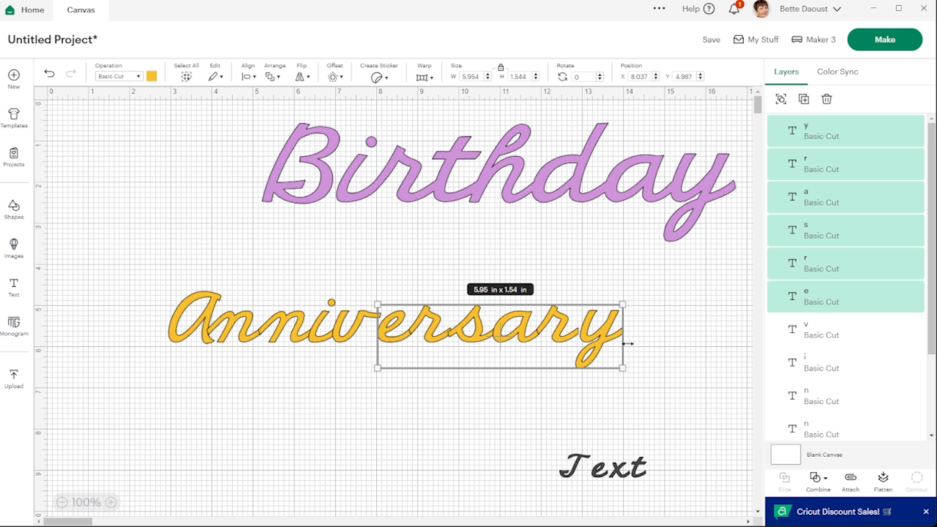
{"action": "key", "text": "Left"}
{"action": "key", "text": "Left"}
{"action": "key", "text": "Left"}
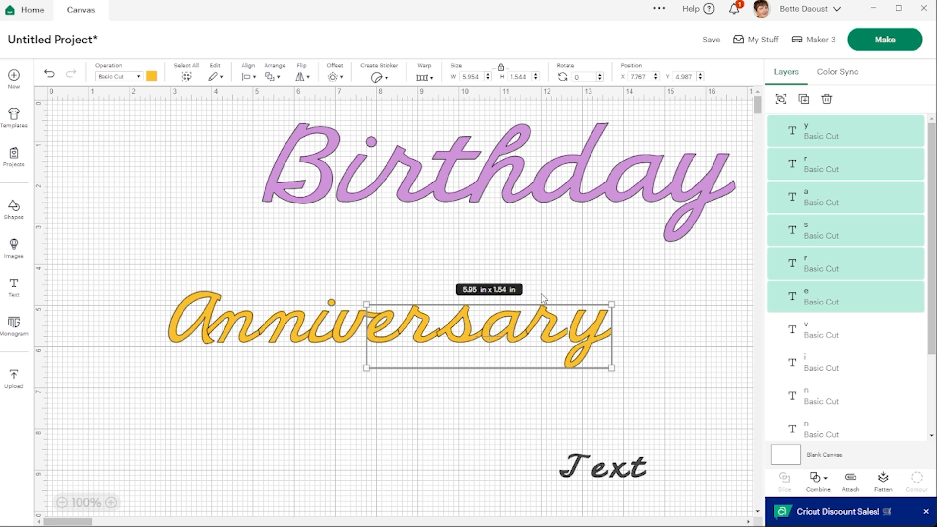
{"action": "left_click", "coordinate": [480, 265]}
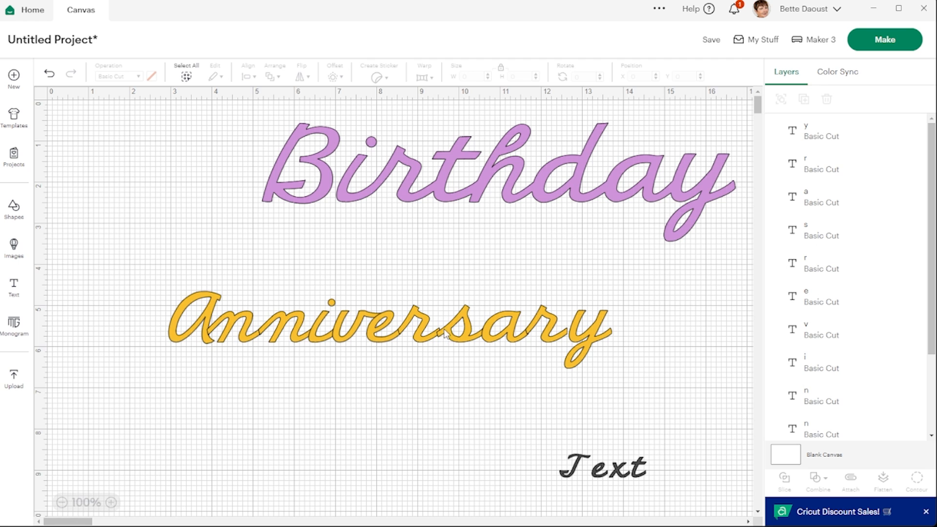
Step: Nudge the letters "sary" of "Anniversary" left together into the preceding "r", to X 9.37
{"action": "left_click_drag", "start_coordinate": [458, 289], "coordinate": [637, 338]}
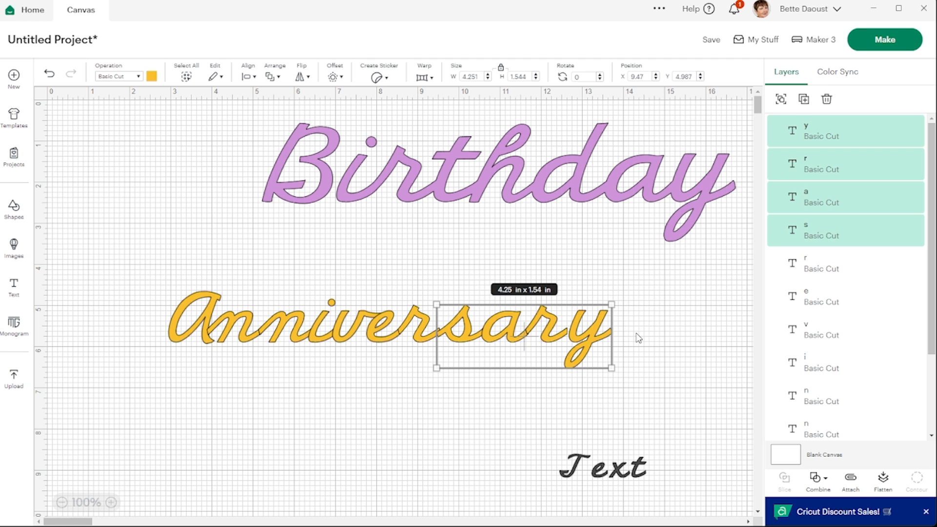
{"action": "key", "text": "Left"}
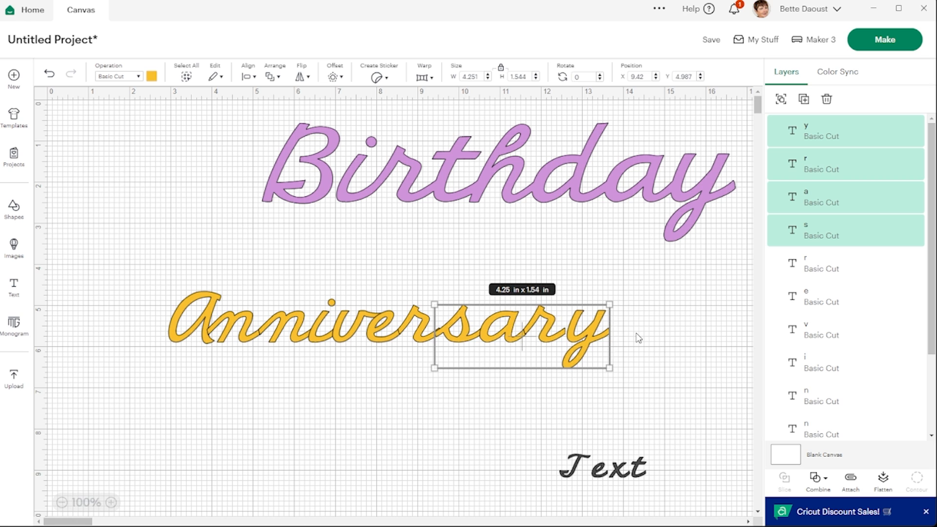
{"action": "key", "text": "Left"}
{"action": "key", "text": "Left"}
{"action": "key", "text": "Left"}
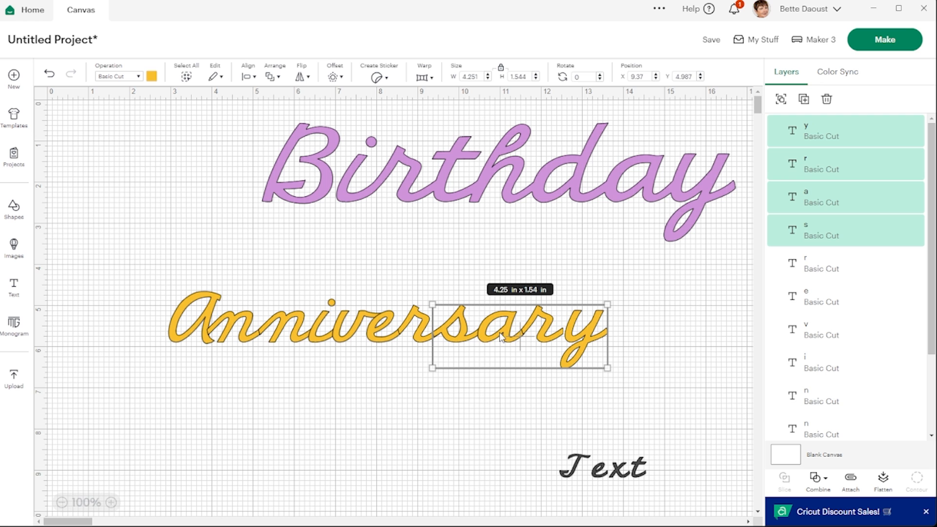
{"action": "left_click", "coordinate": [626, 322]}
Step: Nudge the final "y" of "Anniversary" left until it overlaps the "r", to X 12.363
{"action": "left_click", "coordinate": [596, 345]}
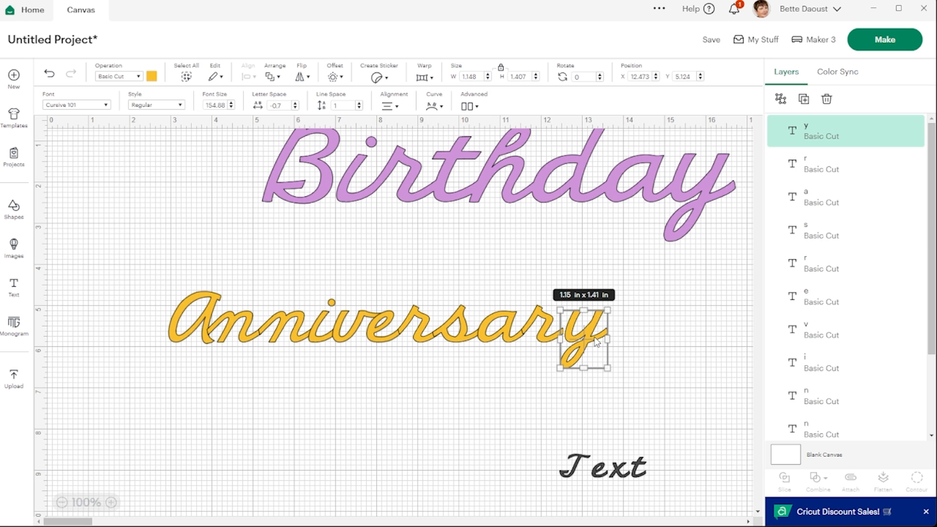
{"action": "key", "text": "Left"}
{"action": "key", "text": "Left"}
{"action": "key", "text": "Left"}
{"action": "key", "text": "Left"}
{"action": "key", "text": "Left"}
{"action": "key", "text": "Left"}
{"action": "key", "text": "Left"}
{"action": "key", "text": "Left"}
{"action": "key", "text": "Left"}
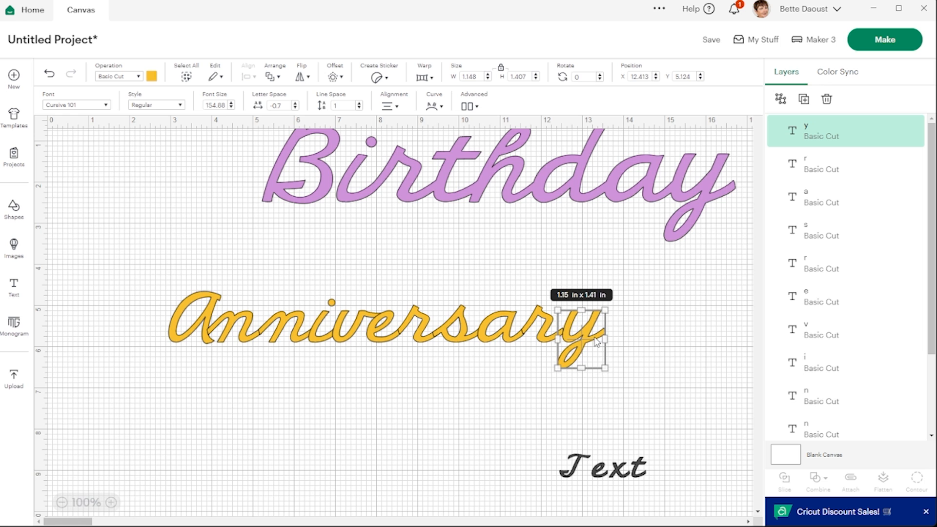
{"action": "key", "text": "Left"}
{"action": "key", "text": "Left"}
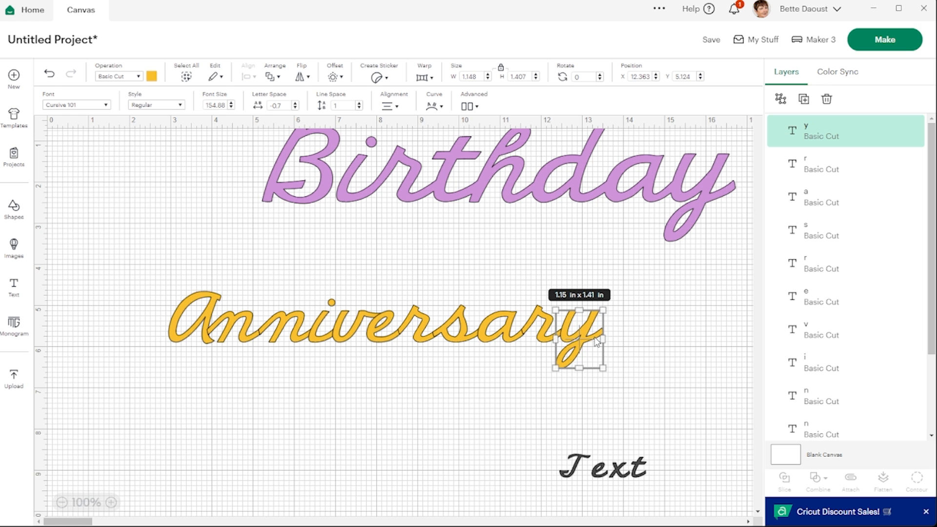
{"action": "left_click", "coordinate": [199, 401]}
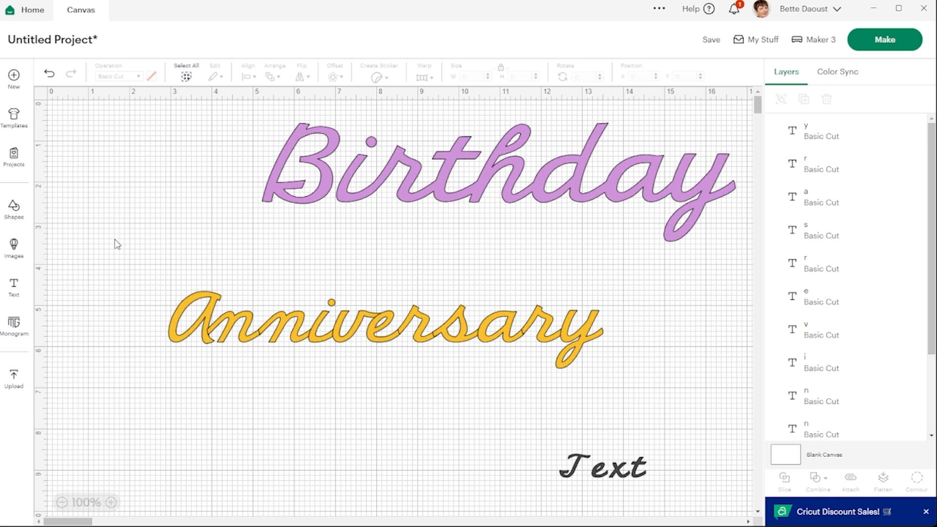
Step: Weld all the letters of "Anniversary" into a single shape
{"action": "left_click_drag", "start_coordinate": [123, 262], "coordinate": [645, 373]}
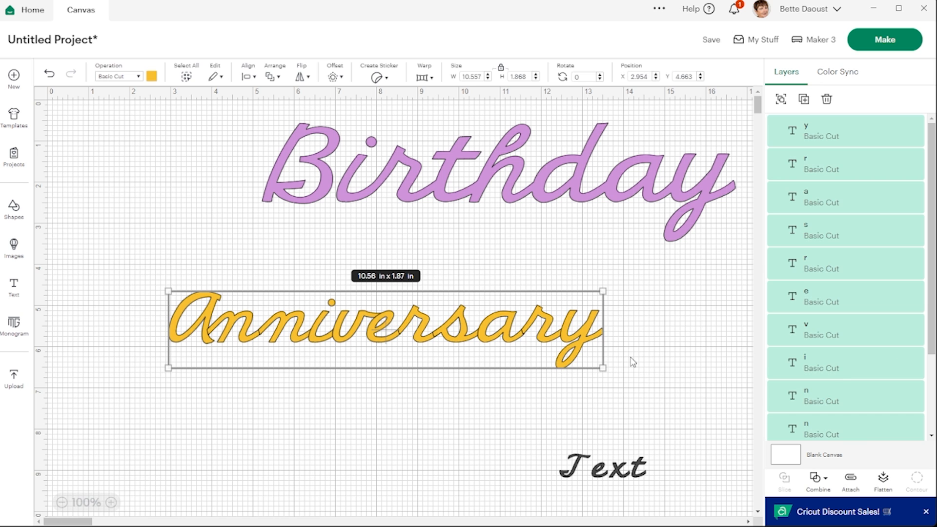
{"action": "left_click", "coordinate": [821, 482]}
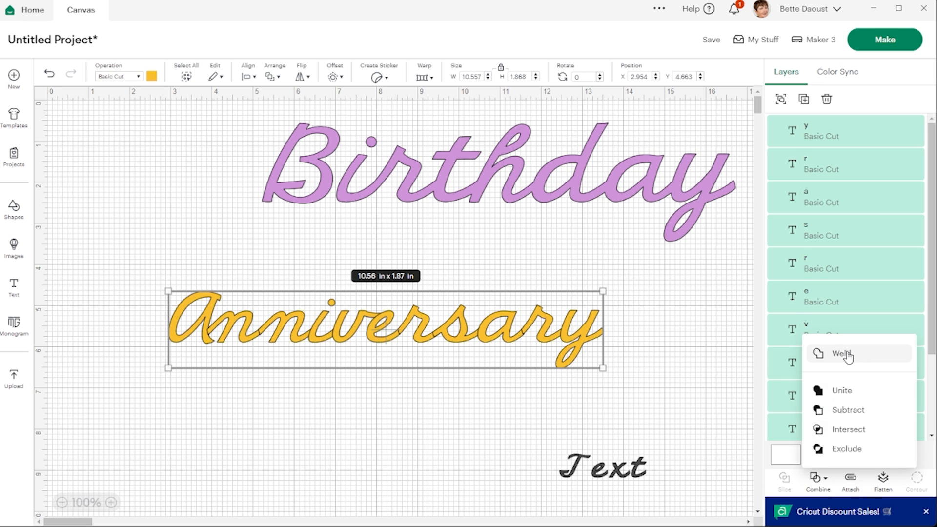
{"action": "left_click", "coordinate": [842, 354]}
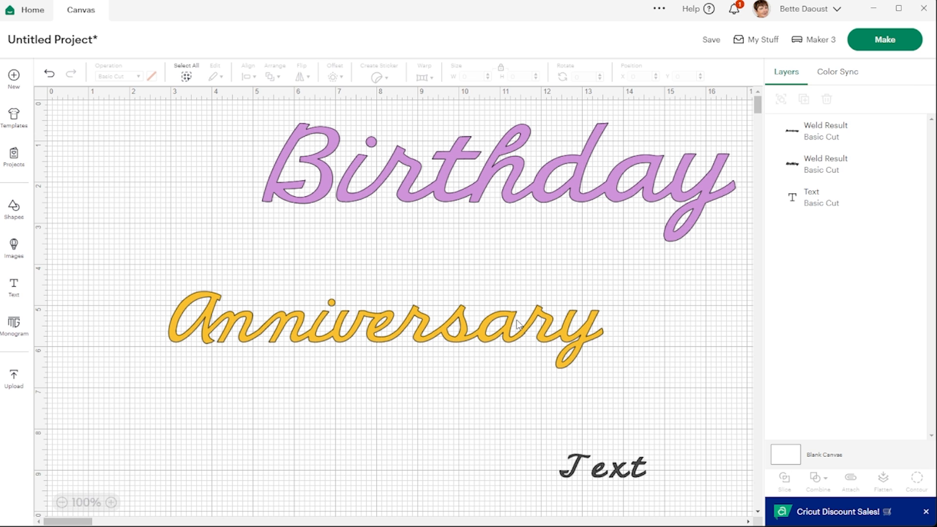
Step: Move the welded "Anniversary" up and right so it sits directly beneath "Birthday" with their left ends roughly aligned
{"action": "left_click", "coordinate": [584, 340]}
{"action": "left_click_drag", "start_coordinate": [584, 340], "coordinate": [666, 318]}
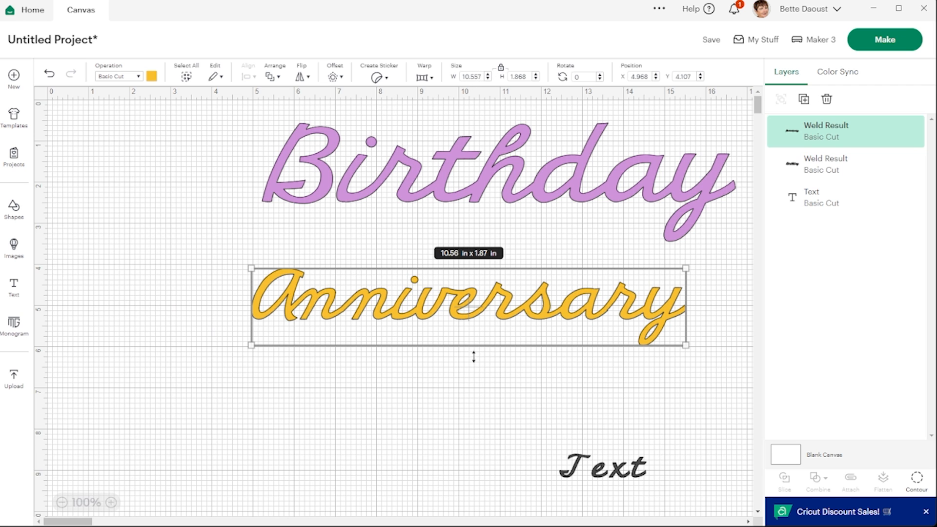
{"action": "mouse_move", "coordinate": [510, 325]}
{"action": "left_mouse_down"}
{"action": "mouse_move", "coordinate": [521, 304]}
{"action": "mouse_move", "coordinate": [526, 320]}
{"action": "left_mouse_up"}
{"action": "left_click", "coordinate": [495, 384]}
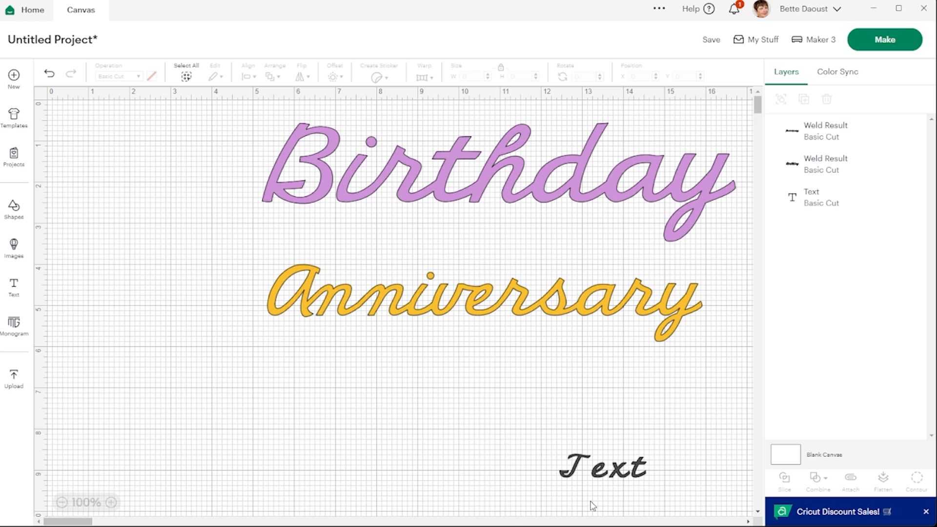
Step: Place a copy of the spare "Text" object below "Anniversary" and change its wording to "Thank you"
{"action": "left_click", "coordinate": [628, 472]}
{"action": "left_click_drag", "start_coordinate": [628, 472], "coordinate": [441, 382]}
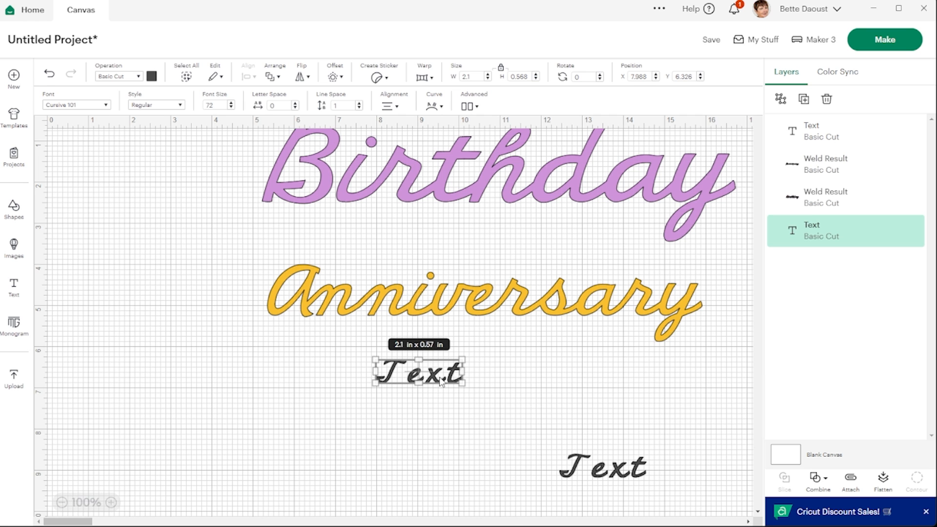
{"action": "double_click", "coordinate": [440, 379]}
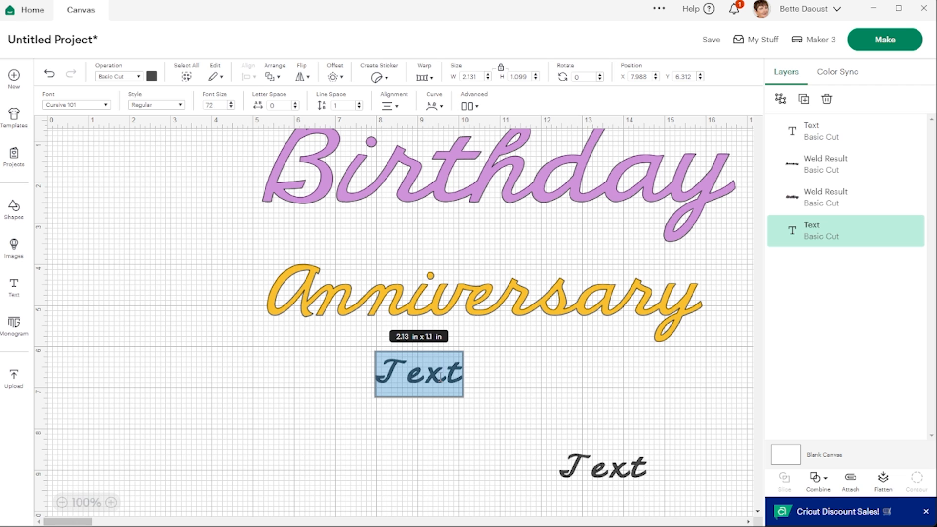
{"action": "type", "text": "Thank"}
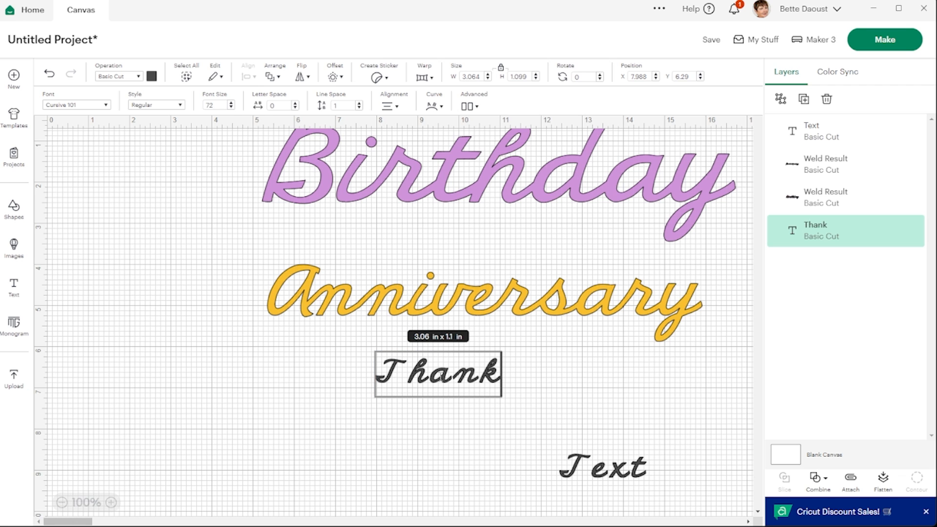
{"action": "type", "text": " you"}
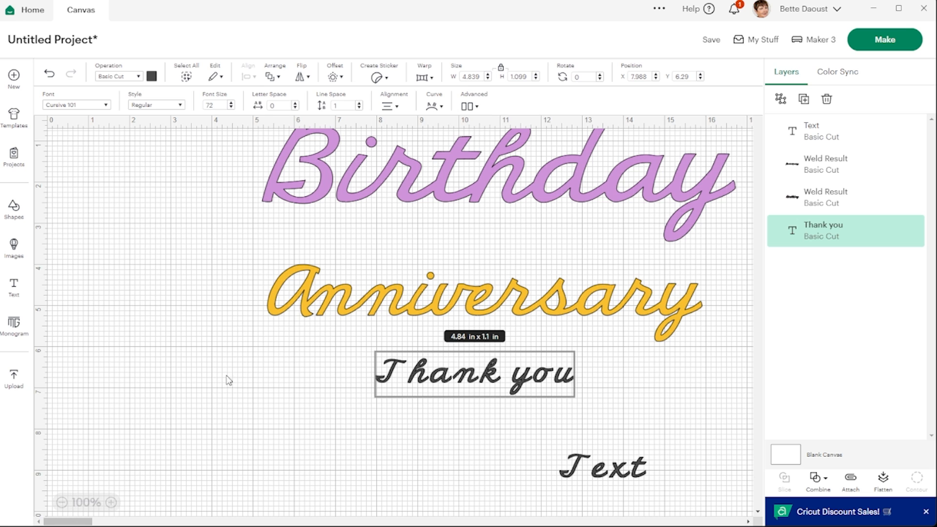
Step: Set the width of "Thank you" to 9.937 and move it beneath "Anniversary", to X 5.268, Y 6.257
{"action": "left_click", "coordinate": [477, 76]}
{"action": "type", "text": "9.937"}
{"action": "key", "text": "Return"}
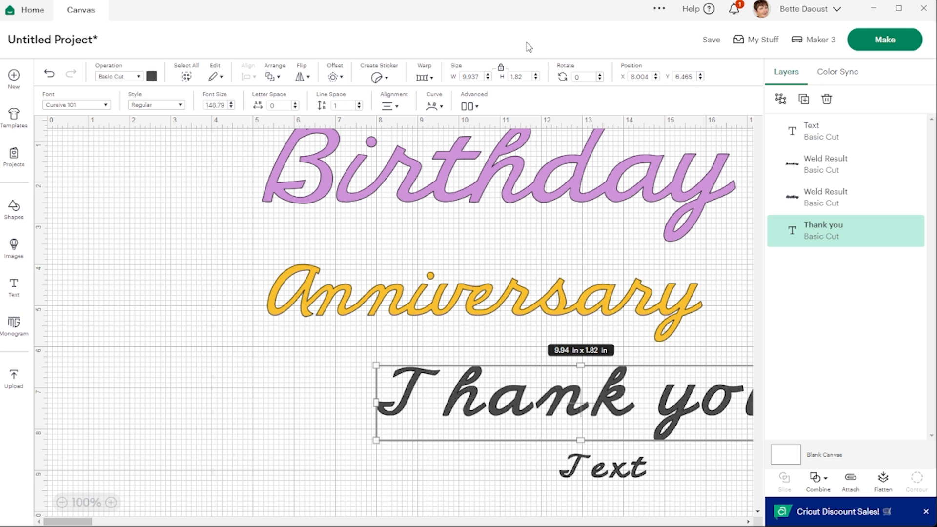
{"action": "left_click_drag", "start_coordinate": [620, 415], "coordinate": [509, 407]}
Step: Move the spare "Text" object aside, down and right of "Thank you", to X 14.571, Y 9.035
{"action": "left_click_drag", "start_coordinate": [607, 479], "coordinate": [695, 495]}
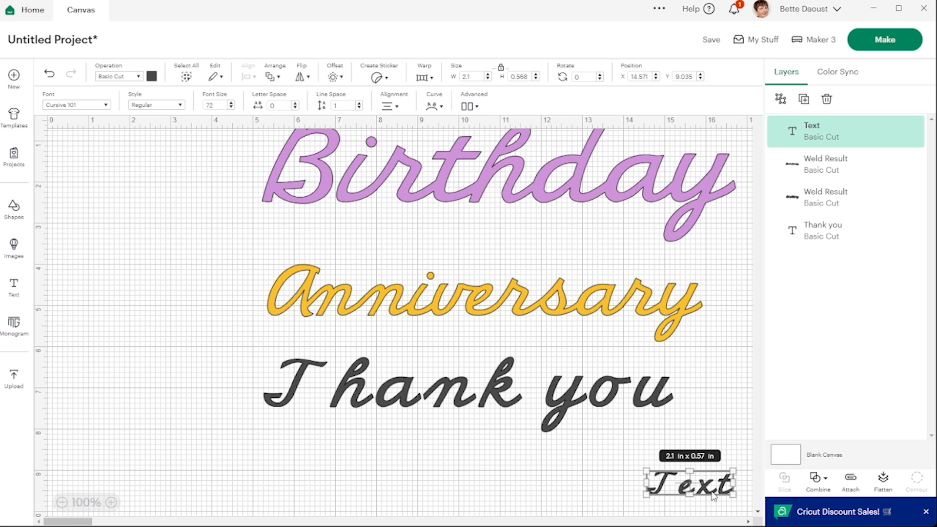
{"action": "left_click", "coordinate": [736, 462]}
{"action": "left_click", "coordinate": [706, 496]}
Step: Set the letter spacing of the "Thank you" text to -0.7
{"action": "left_click", "coordinate": [564, 397]}
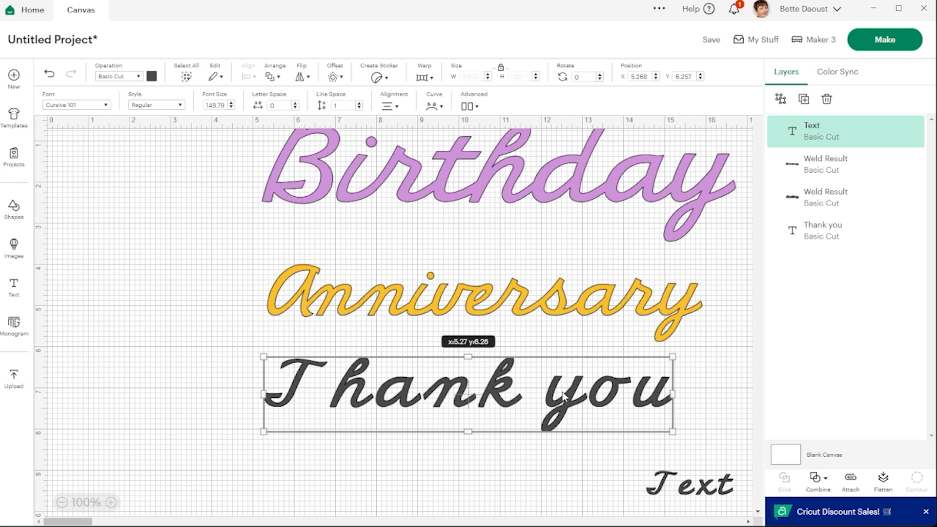
{"action": "left_click", "coordinate": [296, 108]}
{"action": "left_click", "coordinate": [295, 108]}
{"action": "left_click", "coordinate": [295, 108]}
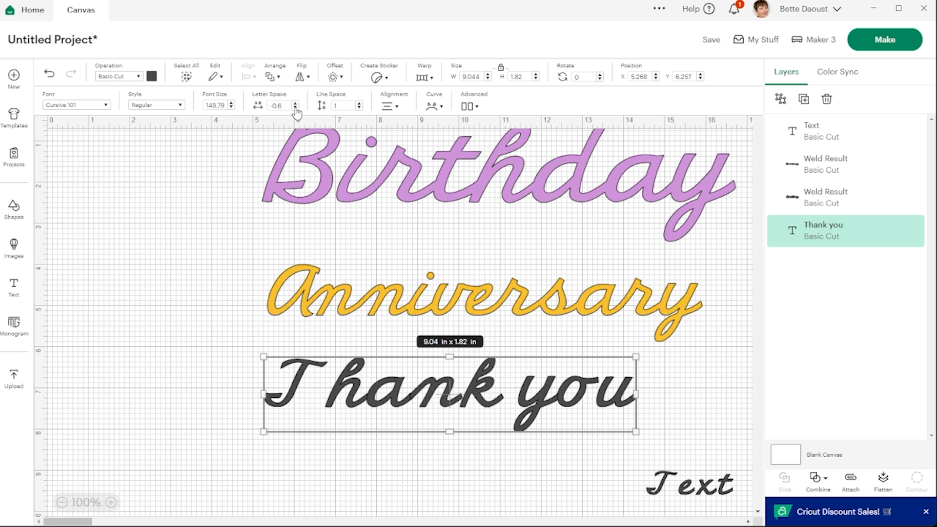
{"action": "left_click", "coordinate": [295, 107]}
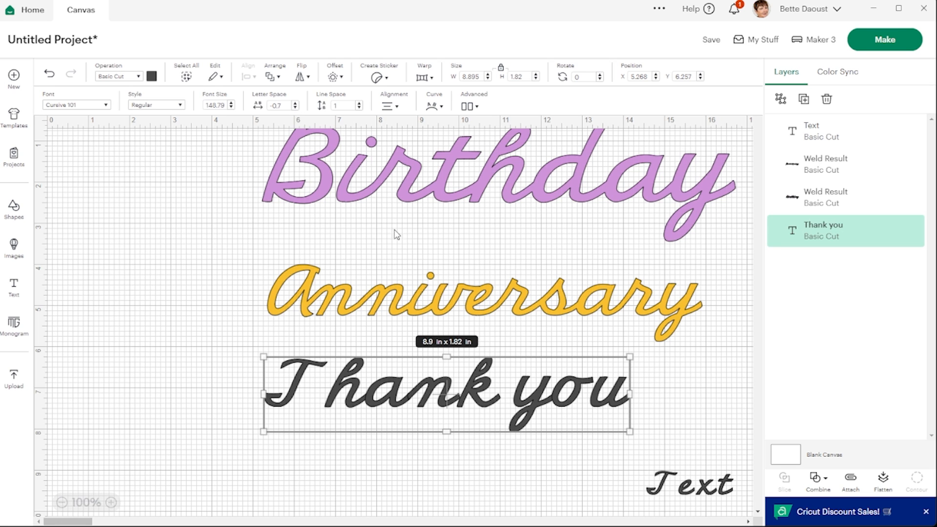
Step: Recolor the "Thank you" text medium green
{"action": "left_click", "coordinate": [152, 77]}
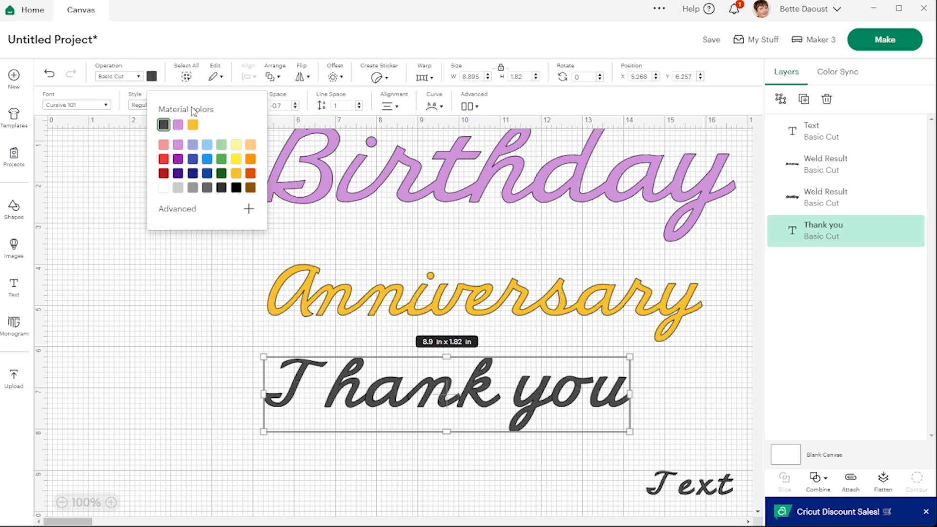
{"action": "left_click", "coordinate": [221, 159]}
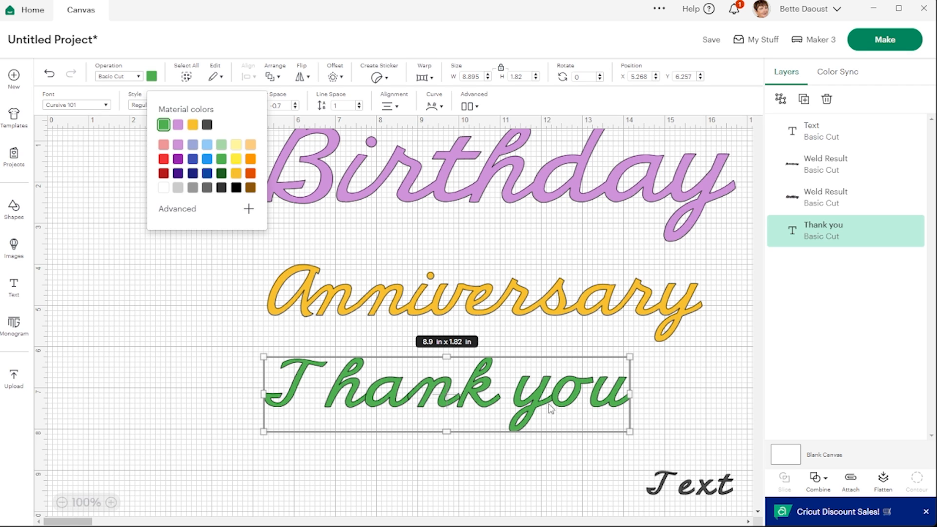
{"action": "left_click", "coordinate": [402, 479]}
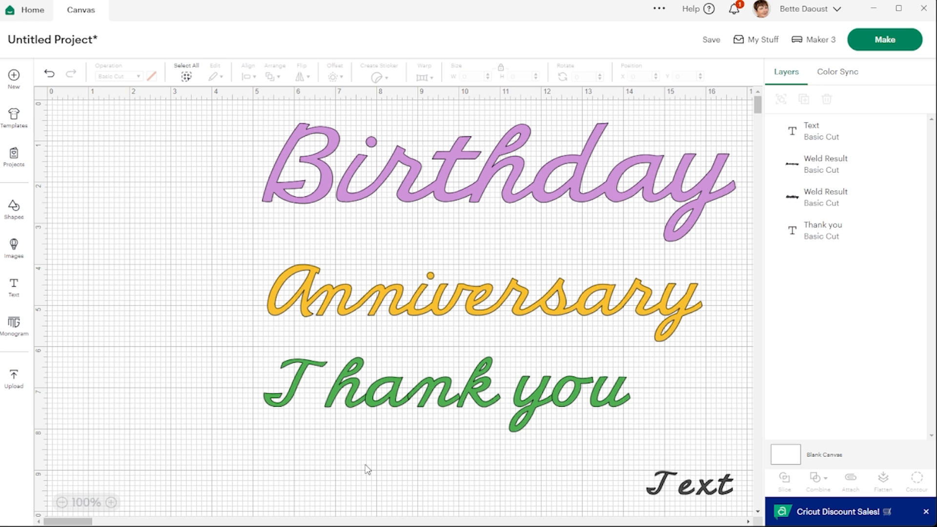
Step: Ungroup the "Thank you" text into individual letters
{"action": "left_click", "coordinate": [292, 402]}
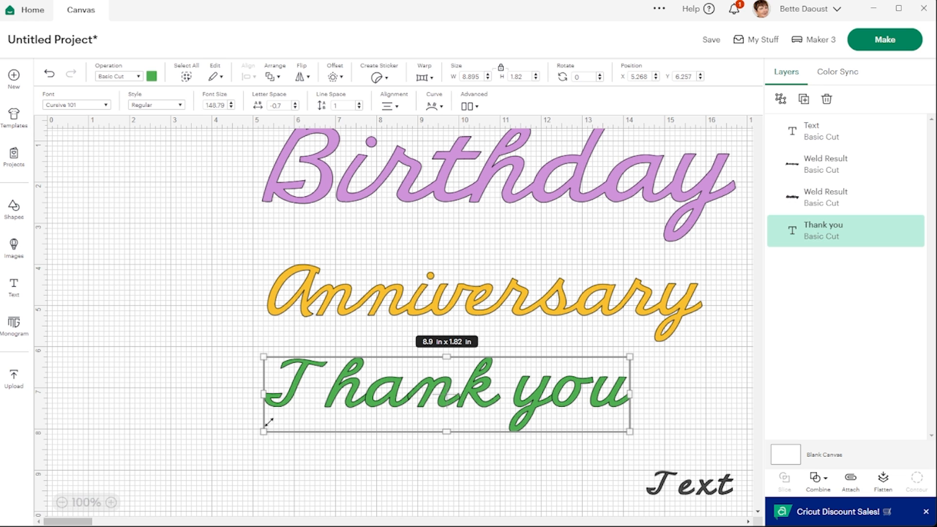
{"action": "left_click", "coordinate": [470, 106]}
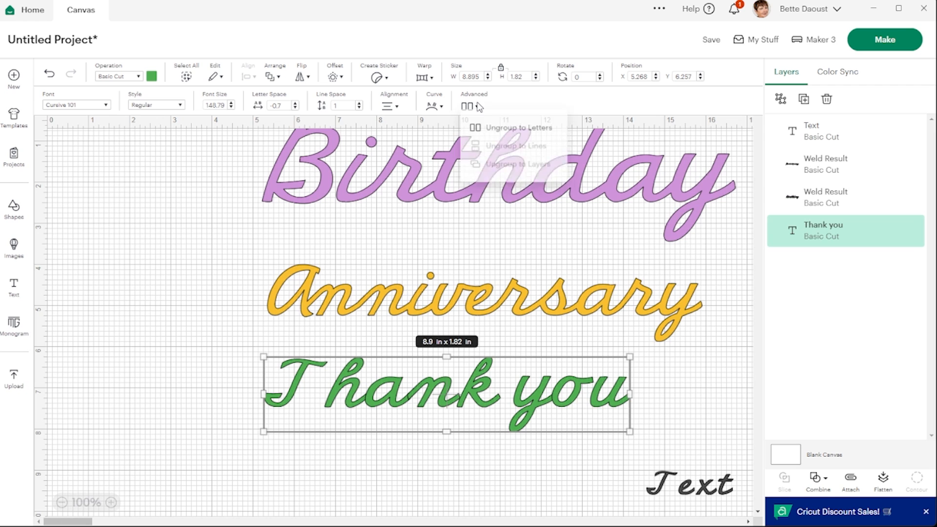
{"action": "left_click", "coordinate": [502, 130]}
{"action": "left_click", "coordinate": [307, 481]}
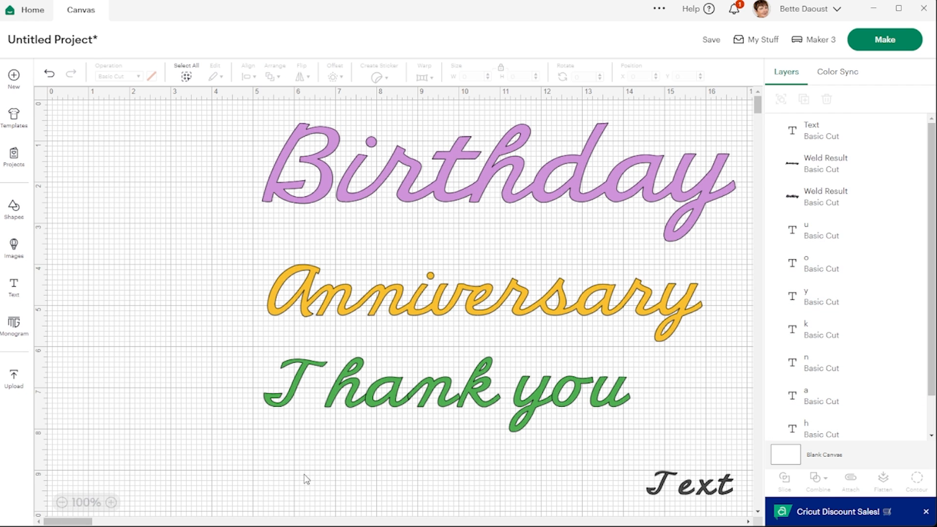
Step: Nudge the "T" of "Thank you" right until it overlaps the "h", to X 5.808
{"action": "left_click", "coordinate": [277, 405]}
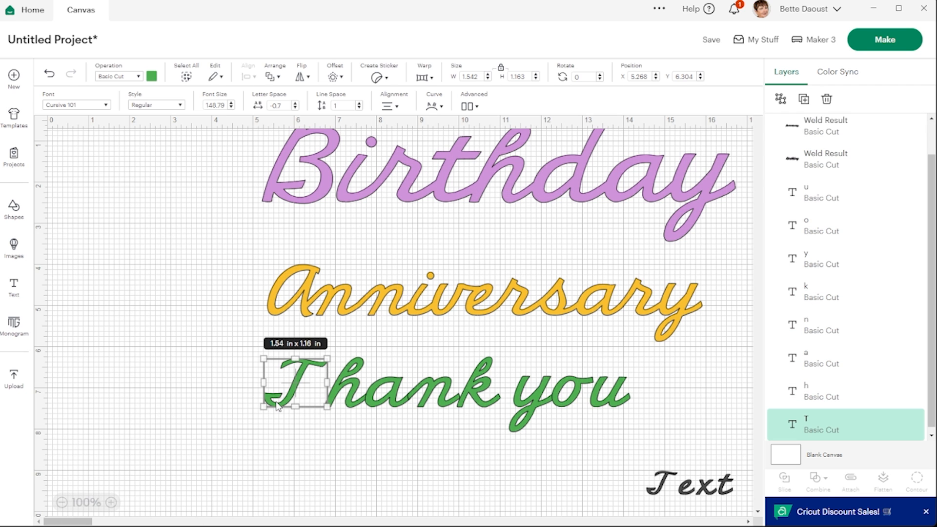
{"action": "mouse_move", "coordinate": [280, 404]}
{"action": "left_mouse_down"}
{"action": "mouse_move", "coordinate": [287, 403]}
{"action": "mouse_move", "coordinate": [275, 397]}
{"action": "left_mouse_up"}
{"action": "key", "text": "Right"}
{"action": "key", "text": "Right"}
{"action": "key", "text": "Right"}
{"action": "key", "text": "Right"}
{"action": "key", "text": "Right"}
{"action": "key", "text": "Right"}
{"action": "key", "text": "Right"}
{"action": "key", "text": "Right"}
{"action": "key", "text": "Right"}
{"action": "key", "text": "Right"}
{"action": "key", "text": "Right"}
{"action": "key", "text": "Right"}
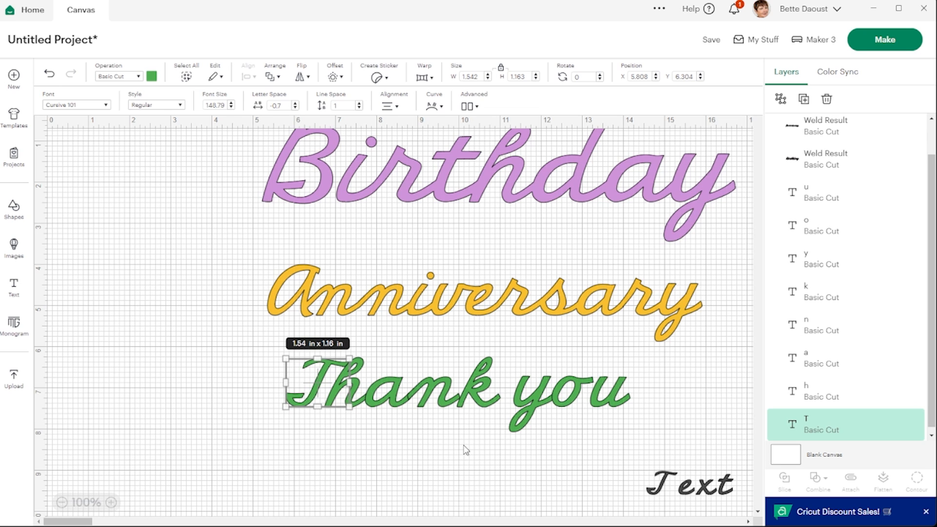
Step: Nudge the "k" of "Thank you" left until it overlaps the "n", to X 9.87
{"action": "left_click", "coordinate": [485, 408]}
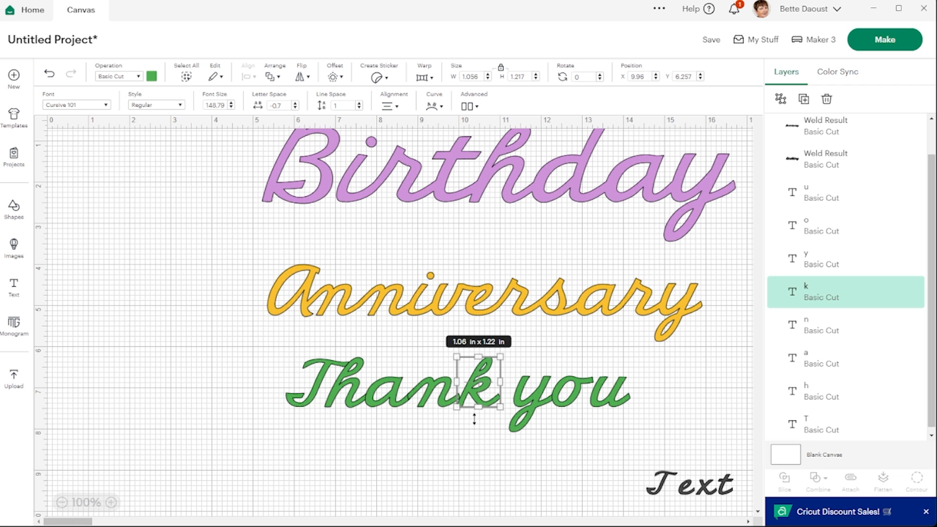
{"action": "key", "text": "Left"}
{"action": "key", "text": "Left"}
{"action": "key", "text": "Left"}
{"action": "key", "text": "Left"}
{"action": "key", "text": "Left"}
{"action": "key", "text": "Left"}
{"action": "key", "text": "Left"}
{"action": "key", "text": "Left"}
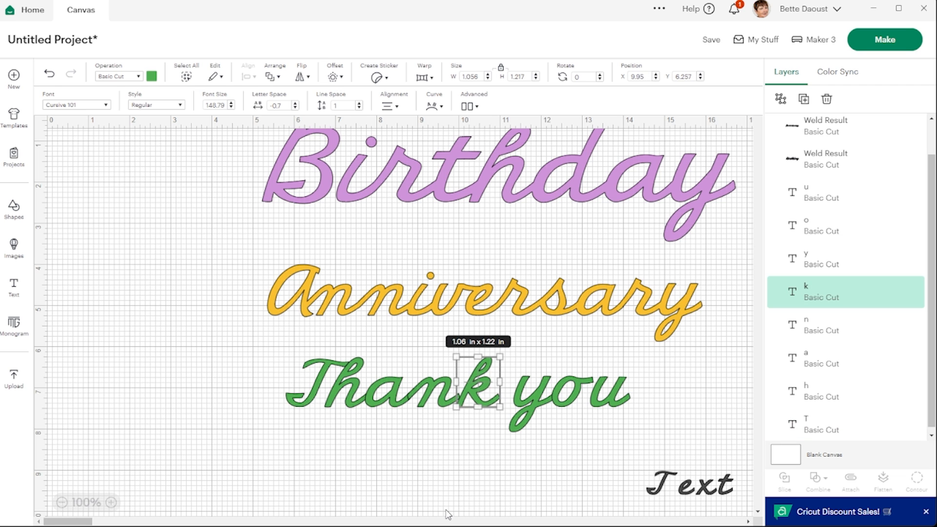
{"action": "key", "text": "Left"}
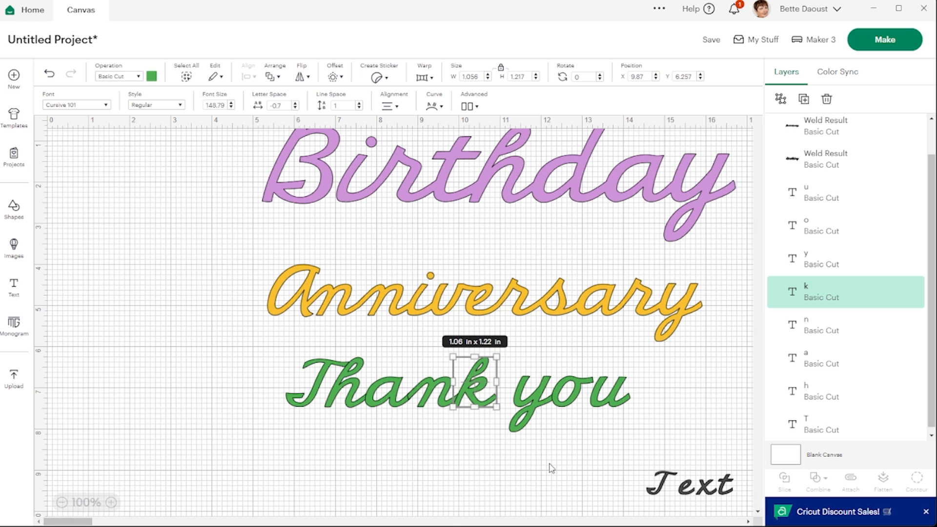
Step: Nudge the "u" of "you" left until it overlaps the "o", to X 13.023
{"action": "left_click", "coordinate": [580, 459]}
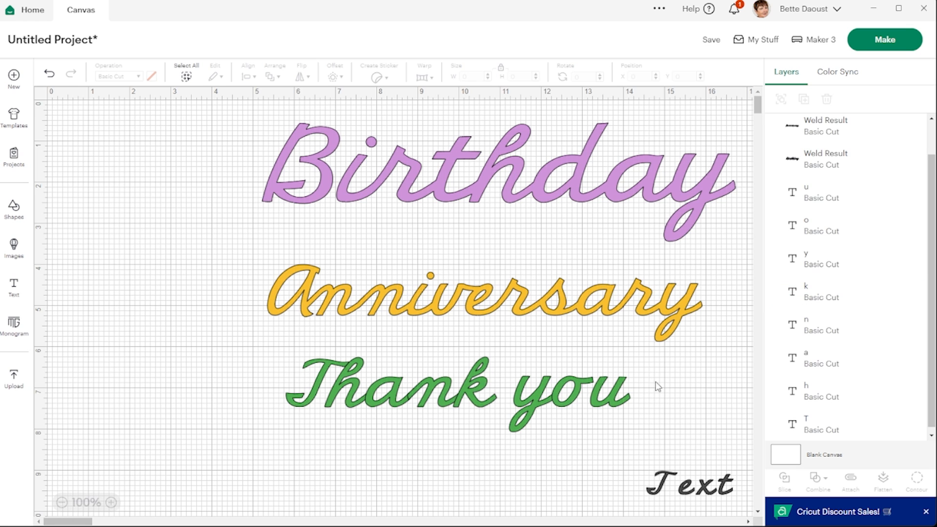
{"action": "left_click", "coordinate": [628, 407]}
{"action": "left_click_drag", "start_coordinate": [623, 405], "coordinate": [624, 406]}
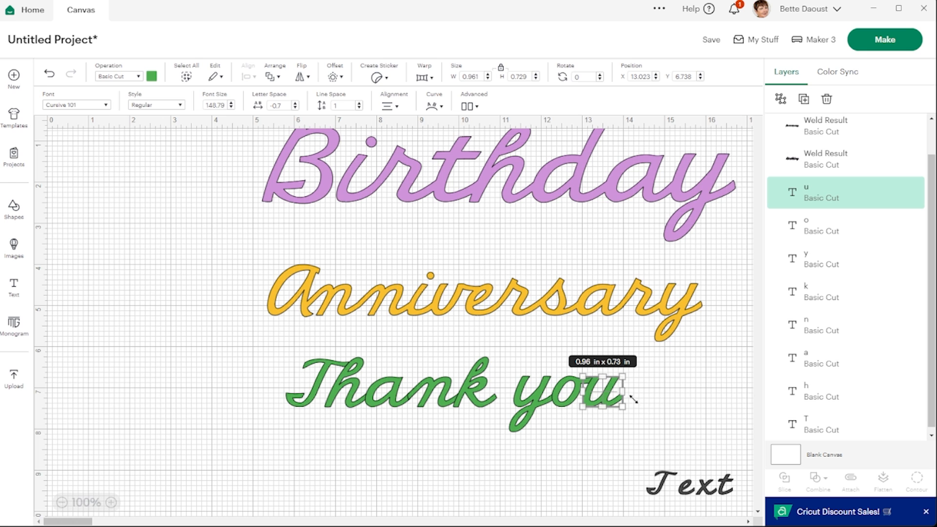
{"action": "left_click", "coordinate": [670, 385]}
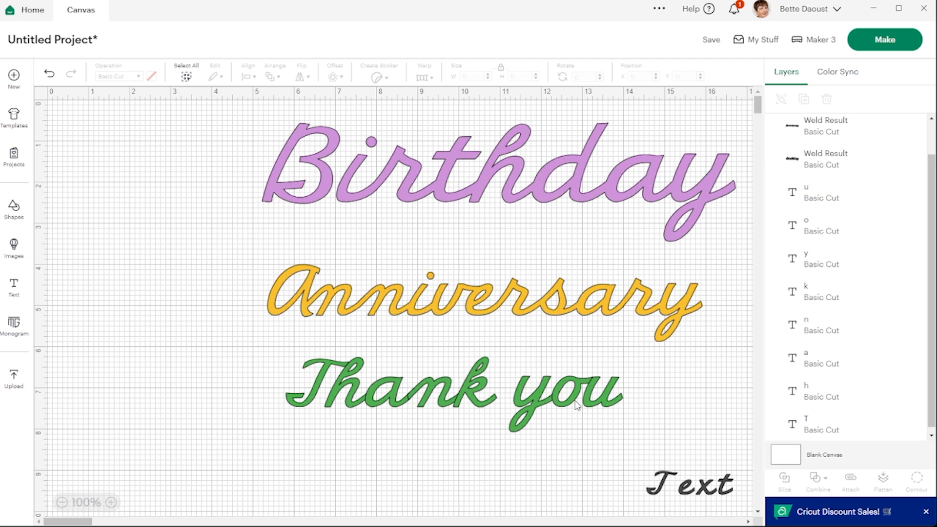
Step: Weld the letters of "Thank" into one shape and the letters of "you" into another
{"action": "left_click_drag", "start_coordinate": [251, 352], "coordinate": [488, 421]}
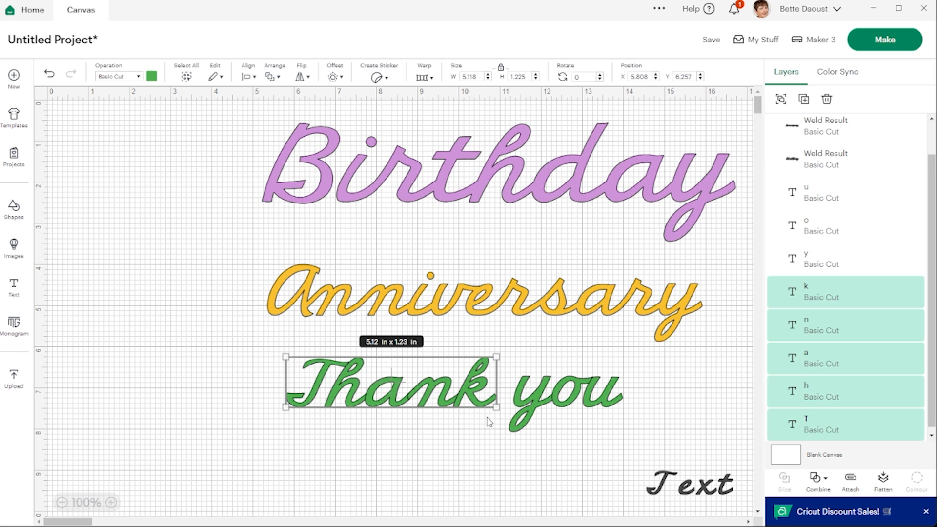
{"action": "left_click", "coordinate": [821, 478]}
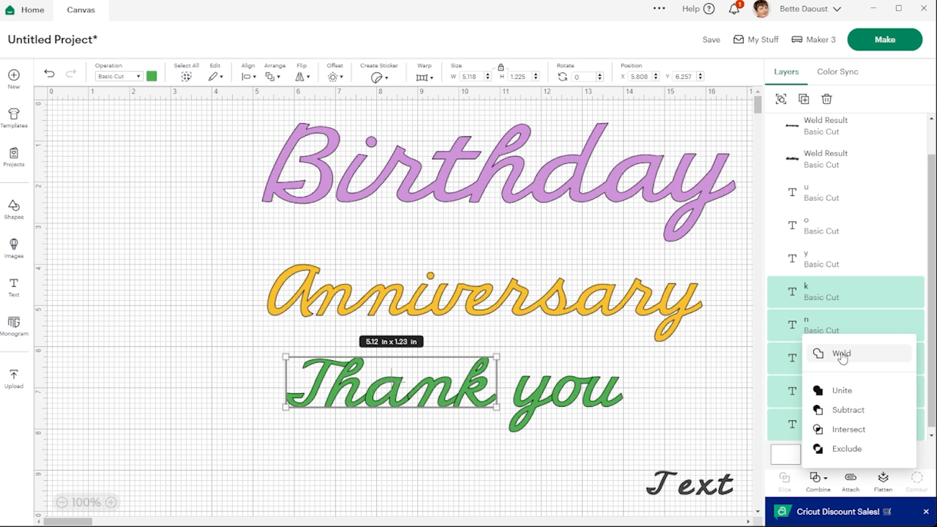
{"action": "left_click_drag", "start_coordinate": [523, 360], "coordinate": [624, 430]}
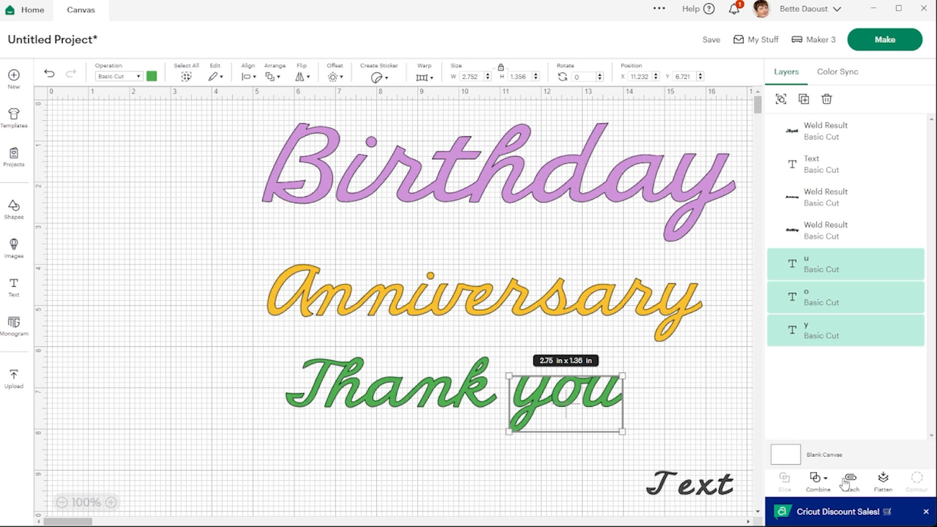
{"action": "left_click", "coordinate": [816, 478]}
{"action": "left_click", "coordinate": [836, 355]}
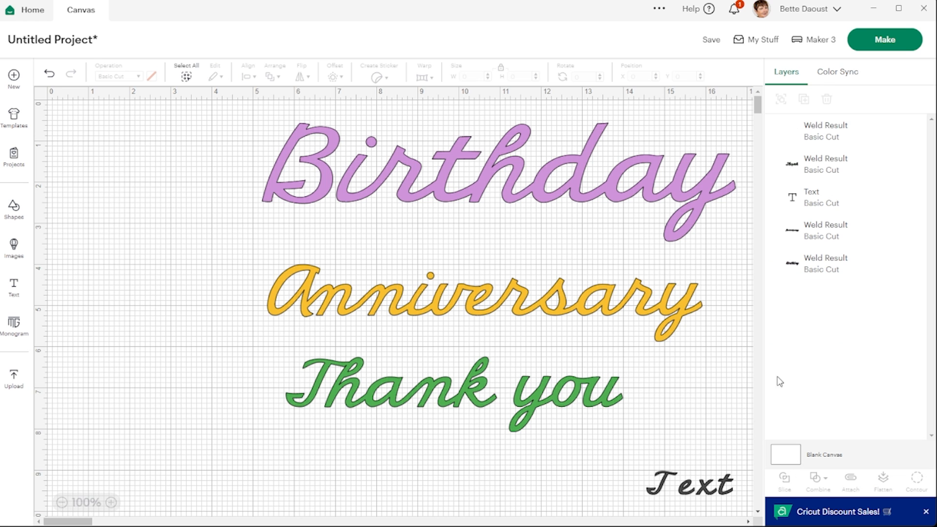
Step: Move "Thank" slightly right to X 6.016, Y 6.174, "you" to X 11.899, Y 6.512, and "Anniversary" up to Y 3.802
{"action": "left_click_drag", "start_coordinate": [589, 396], "coordinate": [606, 386]}
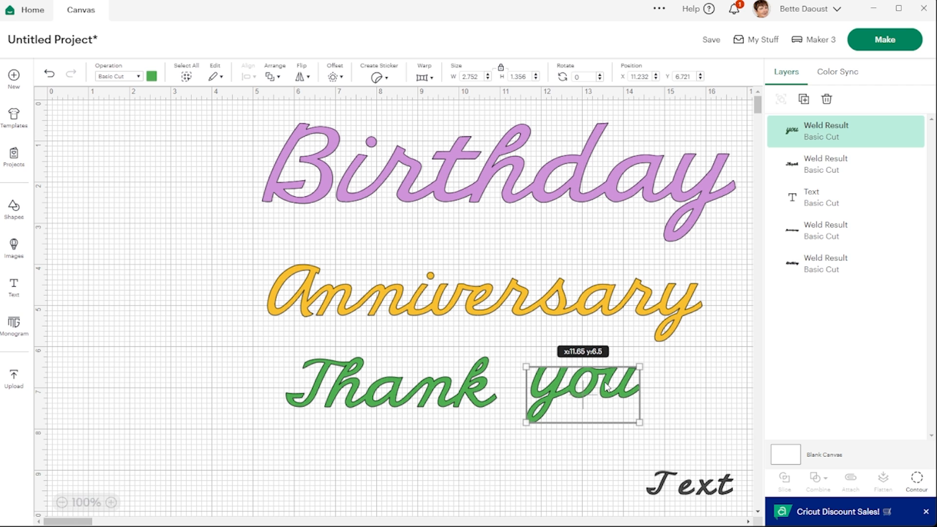
{"action": "left_click_drag", "start_coordinate": [440, 398], "coordinate": [451, 397]}
{"action": "left_click_drag", "start_coordinate": [487, 293], "coordinate": [485, 286]}
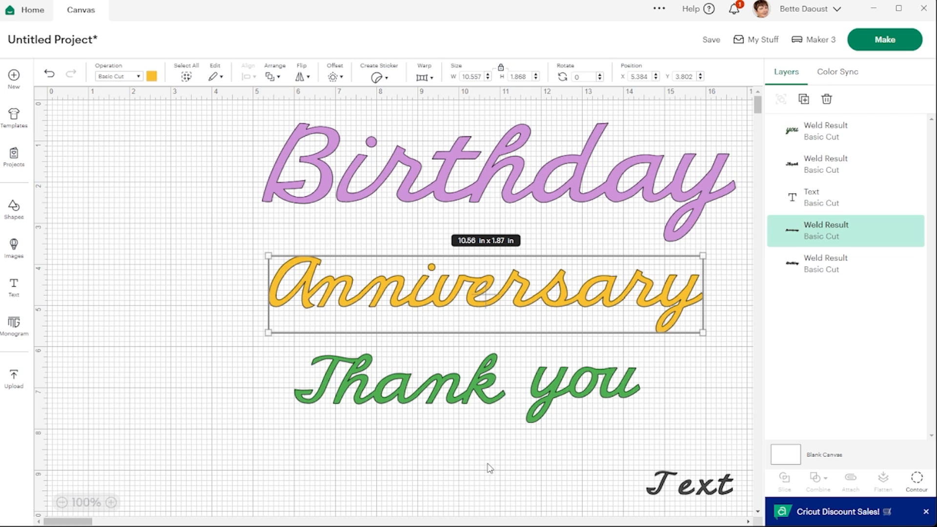
{"action": "left_click_drag", "start_coordinate": [571, 395], "coordinate": [580, 396]}
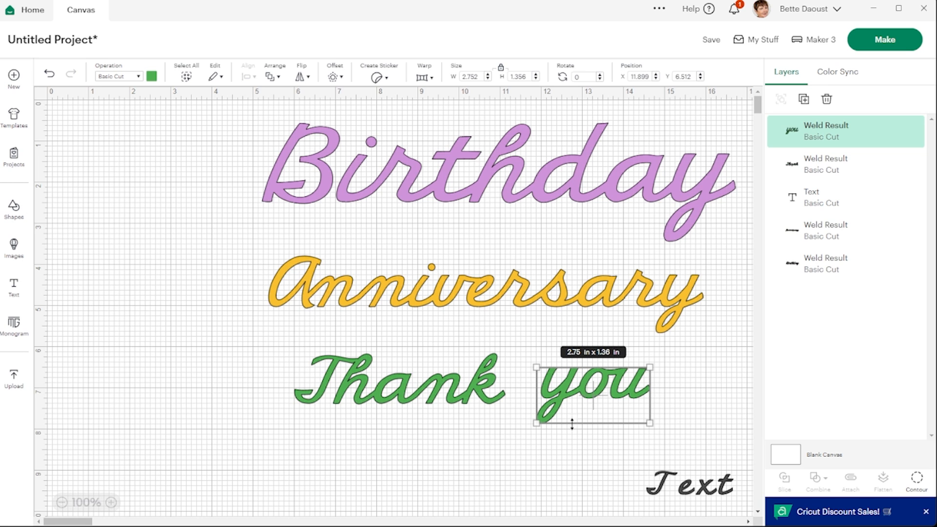
{"action": "left_click", "coordinate": [705, 399]}
Step: Duplicate "Thank" and "you" together, place one pair below at X 5.391, Y 7.91, and shift the upper "you" right to X 11.996
{"action": "left_click_drag", "start_coordinate": [268, 351], "coordinate": [599, 398]}
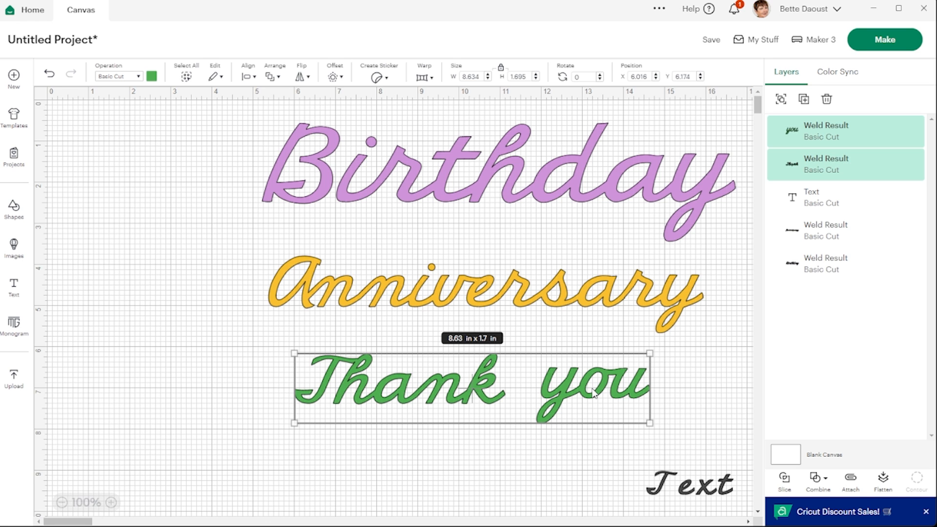
{"action": "key", "text": "ctrl+d"}
{"action": "left_click_drag", "start_coordinate": [593, 393], "coordinate": [568, 464]}
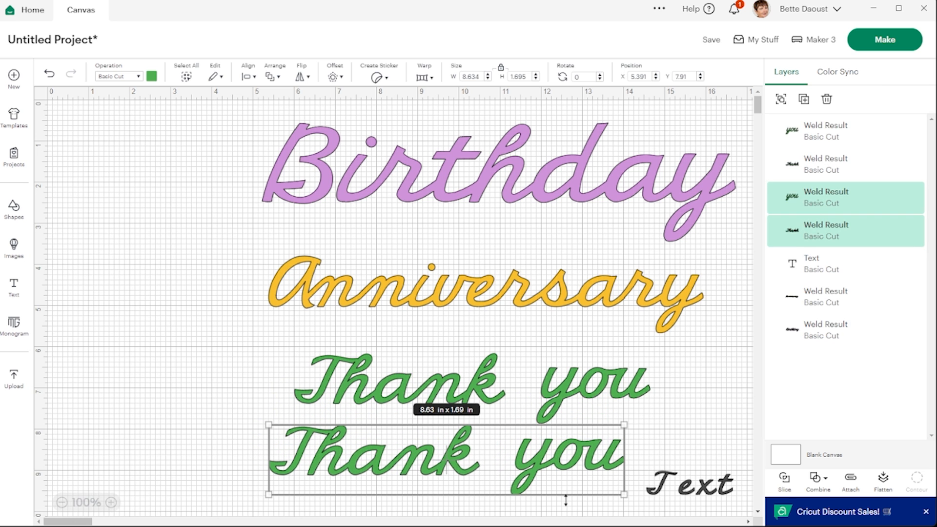
{"action": "left_click", "coordinate": [653, 409]}
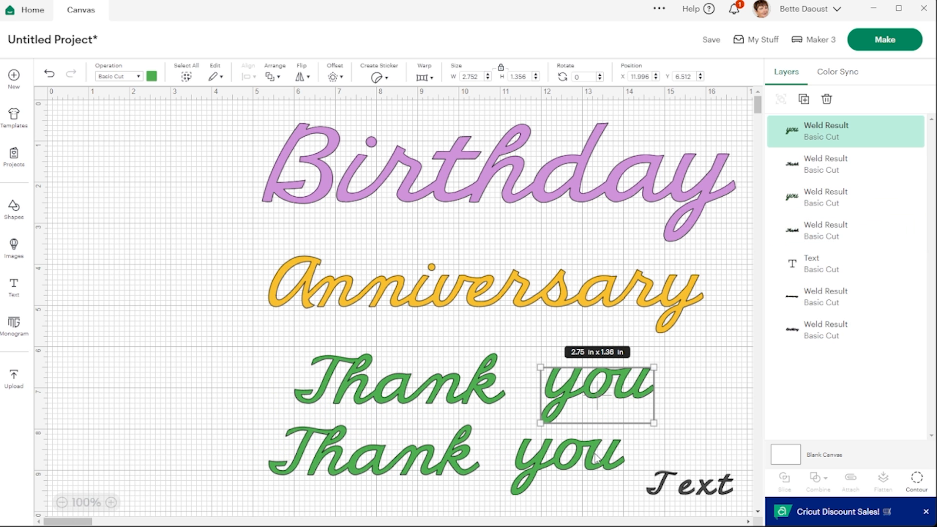
Step: Nudge the lower "you" left until its "y" meets the "k" of "Thank", to X 10.343
{"action": "left_click", "coordinate": [561, 459]}
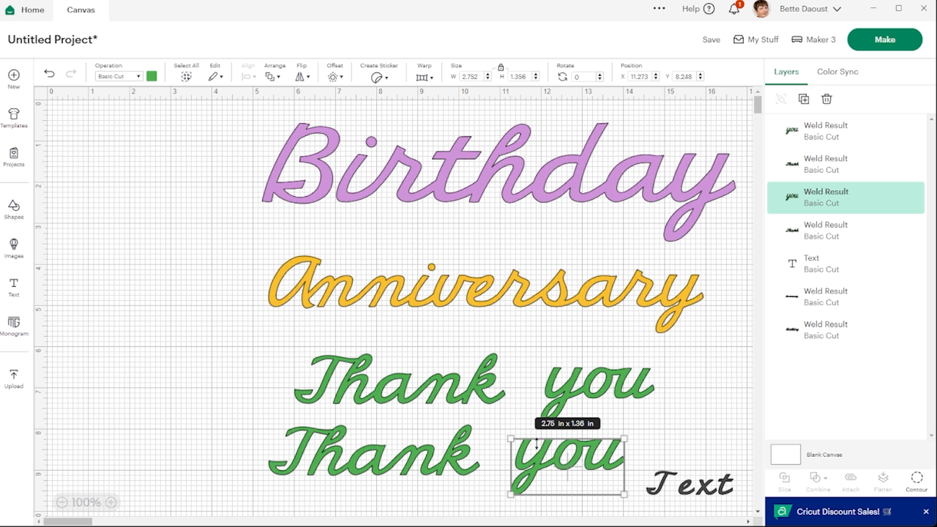
{"action": "key", "text": "Left"}
{"action": "key", "text": "Left"}
{"action": "key", "text": "Left"}
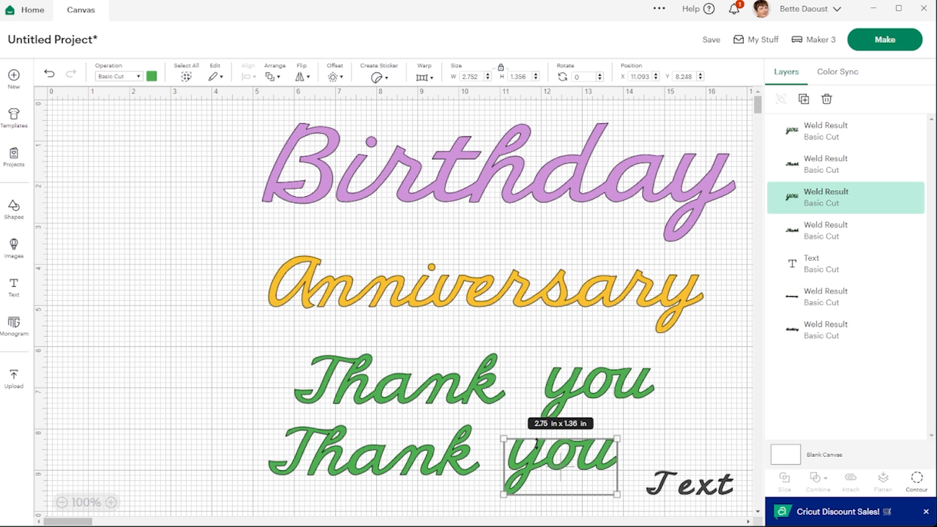
{"action": "key", "text": "Left"}
{"action": "key", "text": "Left"}
{"action": "key", "text": "Left"}
{"action": "key", "text": "Left"}
{"action": "key", "text": "Left"}
{"action": "key", "text": "Left"}
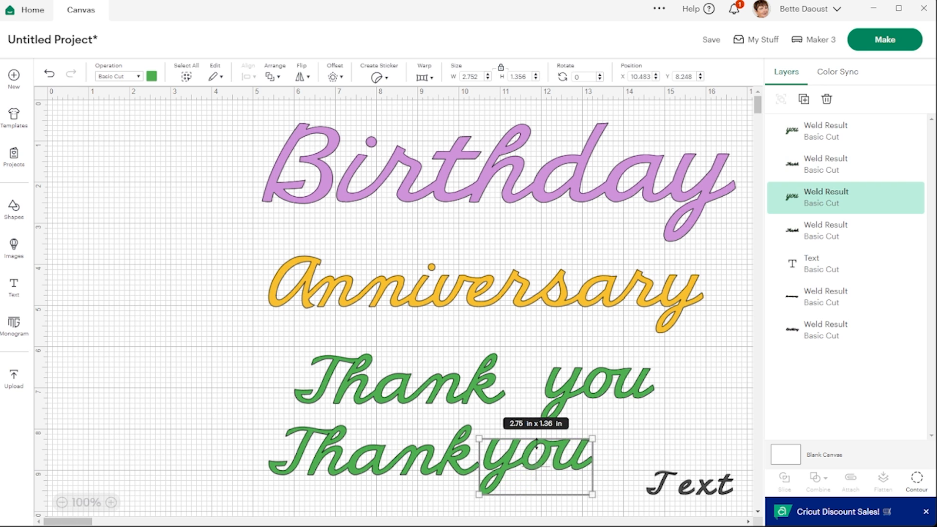
{"action": "key", "text": "Left"}
{"action": "key", "text": "Left"}
{"action": "key", "text": "Left"}
{"action": "key", "text": "Left"}
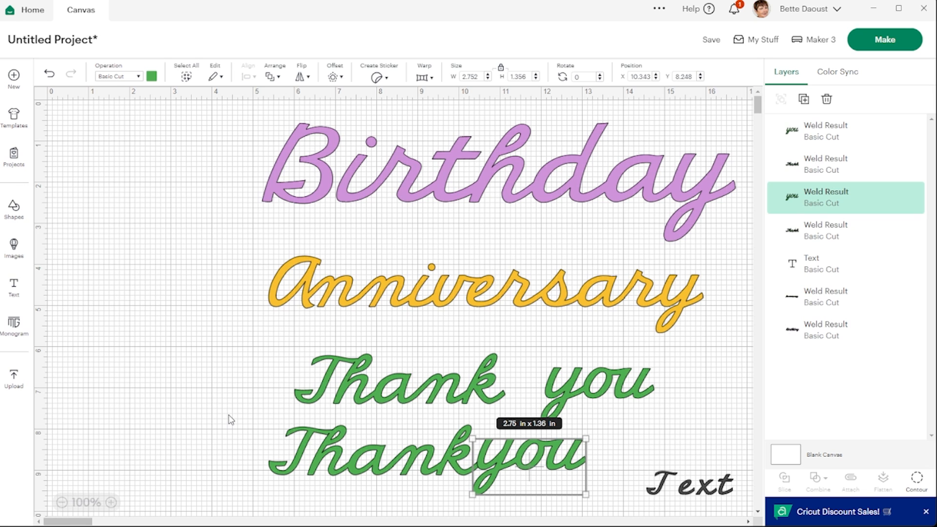
Step: Fine-tune the join of the lower "you" with "Thank" by nudging it down to Y 8.338 and left to X 10.323
{"action": "key", "text": "Down"}
{"action": "key", "text": "Down"}
{"action": "key", "text": "Down"}
{"action": "key", "text": "Down"}
{"action": "key", "text": "Down"}
{"action": "key", "text": "Down"}
{"action": "key", "text": "Down"}
{"action": "key", "text": "Down"}
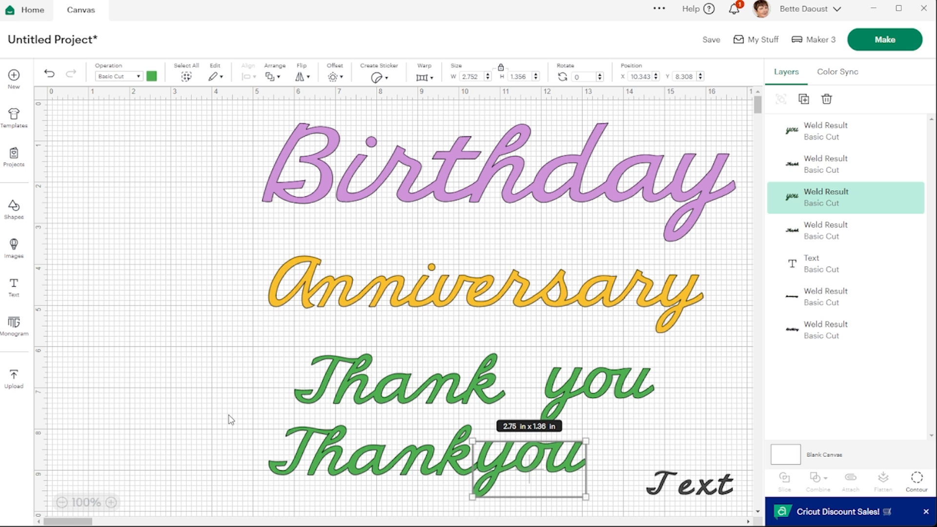
{"action": "key", "text": "Down"}
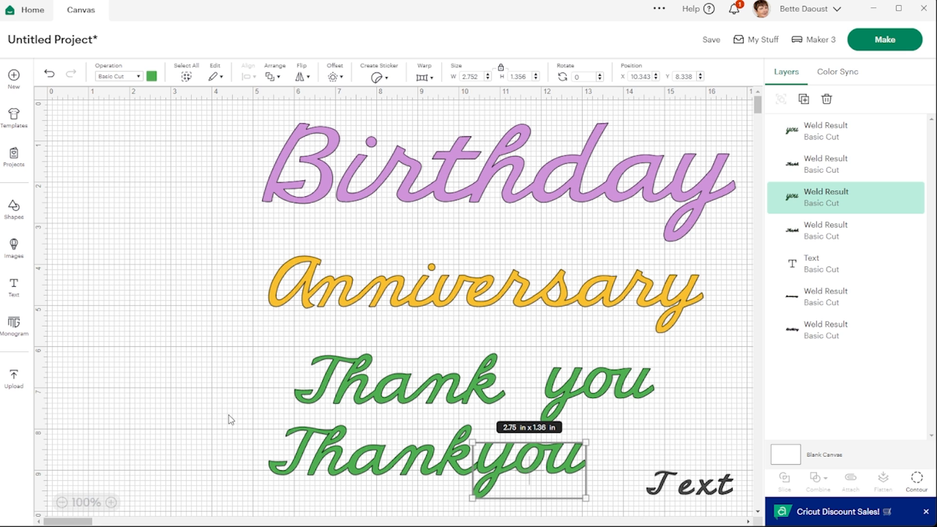
{"action": "key", "text": "Left"}
{"action": "key", "text": "Left"}
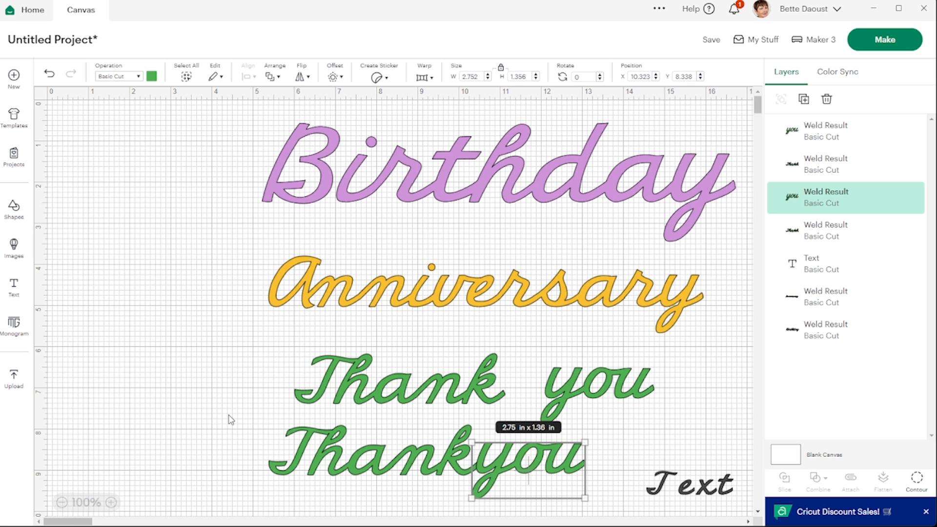
Step: Weld the lower "Thank" and "you" into a single "Thankyou" shape
{"action": "left_click", "coordinate": [202, 427]}
{"action": "left_click_drag", "start_coordinate": [184, 416], "coordinate": [517, 513]}
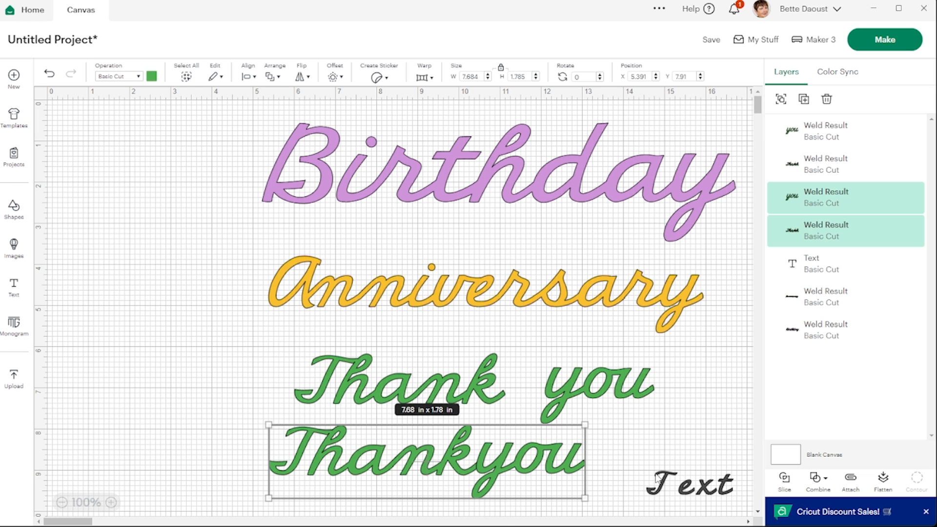
{"action": "left_click", "coordinate": [820, 478]}
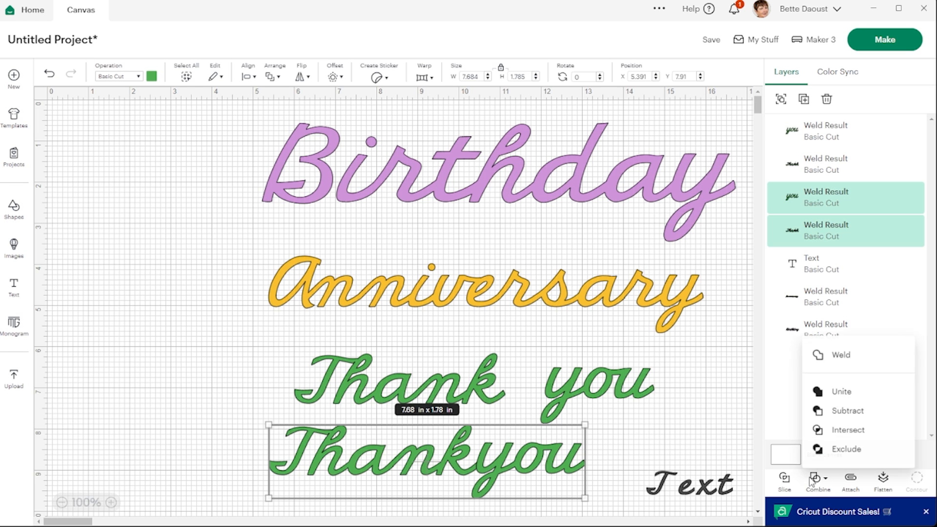
{"action": "left_click", "coordinate": [843, 354]}
Step: Move the spaced "Thank you" up beneath "Anniversary" and place the welded "Thankyou" below it at X 5.433, Y 7.632
{"action": "left_click_drag", "start_coordinate": [551, 470], "coordinate": [590, 479]}
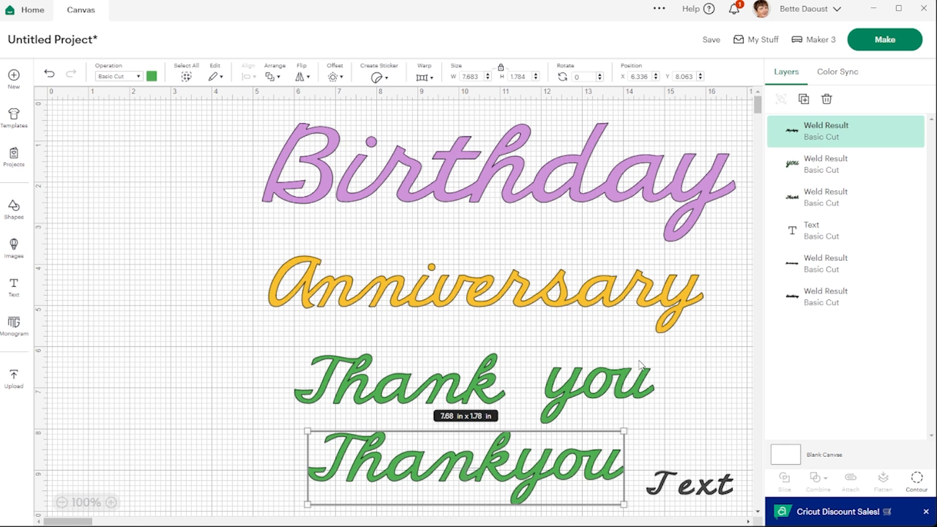
{"action": "left_click_drag", "start_coordinate": [211, 357], "coordinate": [560, 373]}
{"action": "left_click_drag", "start_coordinate": [561, 480], "coordinate": [525, 464]}
Step: Recolor the welded "Thankyou" shape orange
{"action": "left_click", "coordinate": [151, 76]}
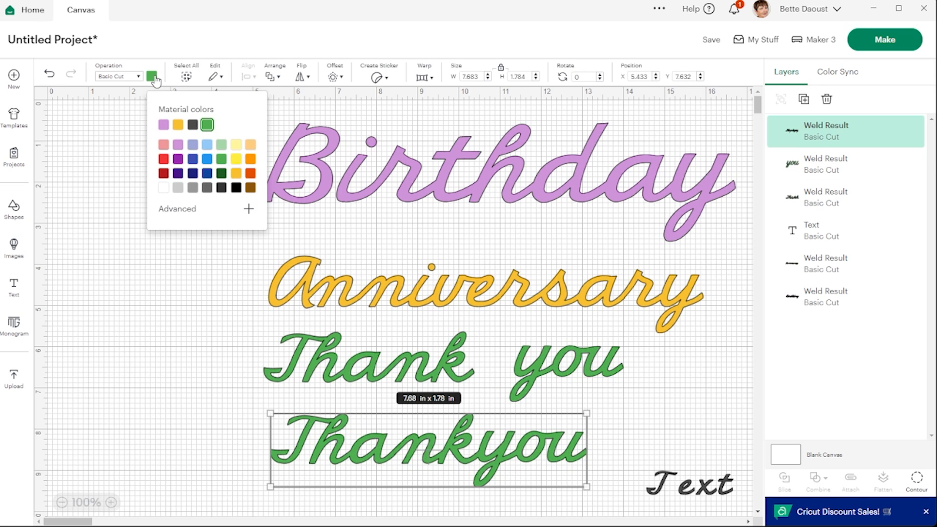
{"action": "left_click", "coordinate": [249, 165]}
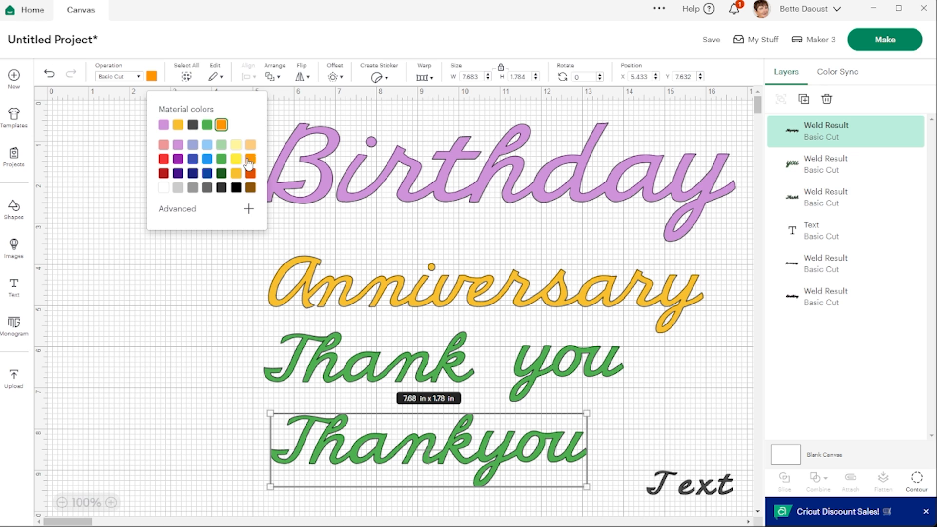
{"action": "left_click", "coordinate": [177, 409]}
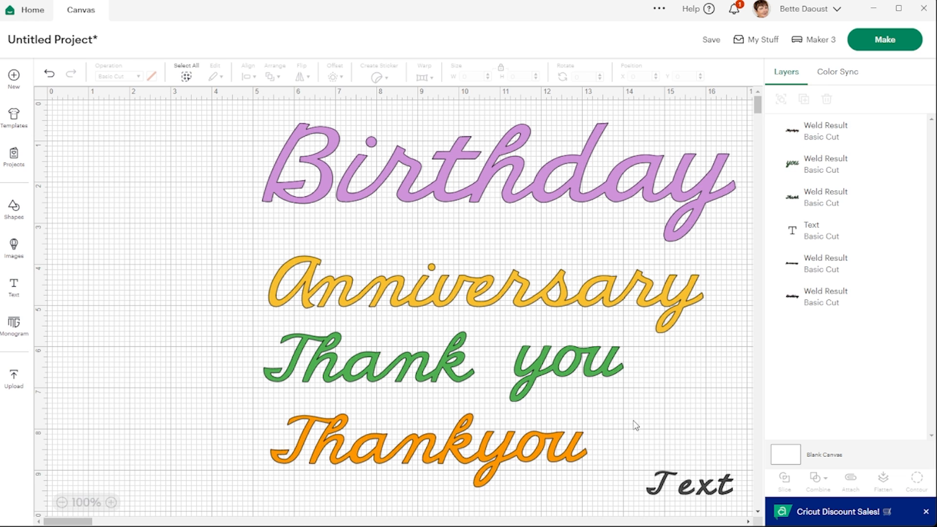
Step: Hide the small "Text" layer and move all the visible words left together to X 2.878, Y 0.555
{"action": "left_click", "coordinate": [676, 484]}
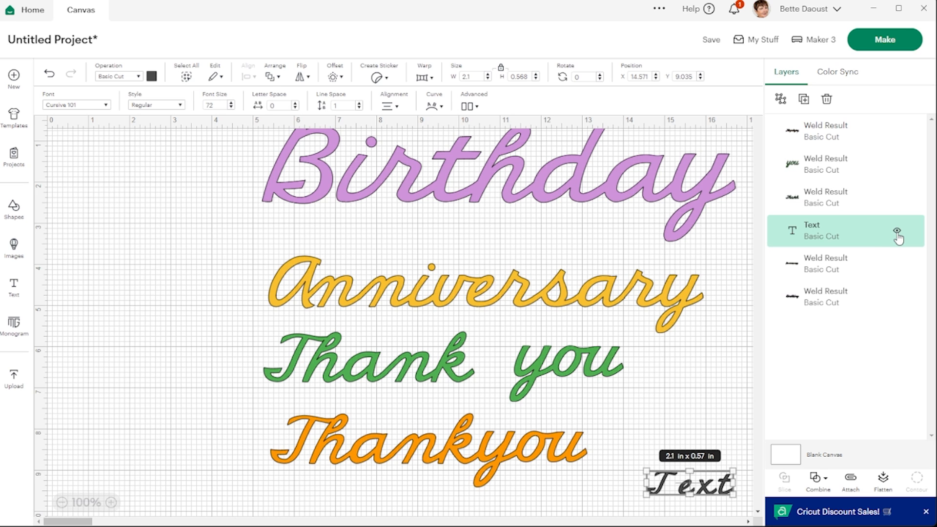
{"action": "left_click", "coordinate": [897, 232]}
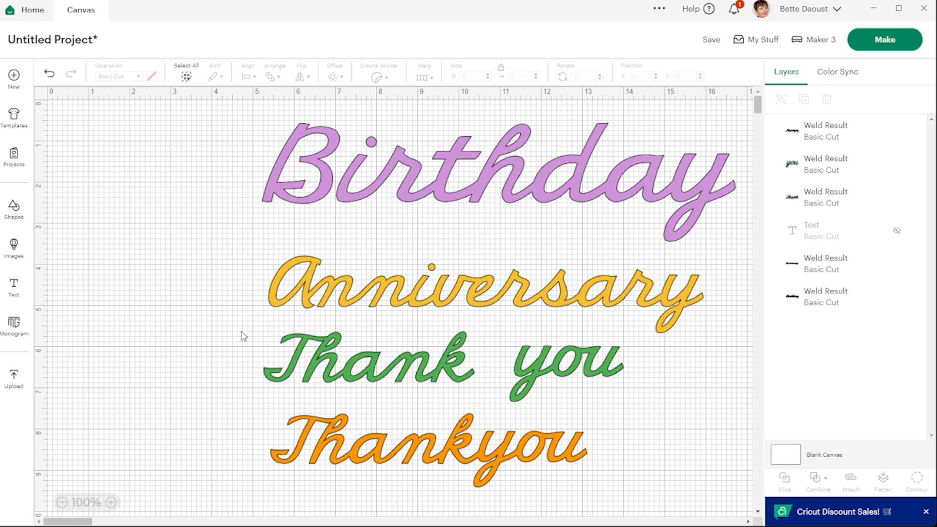
{"action": "left_click_drag", "start_coordinate": [166, 140], "coordinate": [598, 506]}
{"action": "left_click_drag", "start_coordinate": [570, 459], "coordinate": [472, 447]}
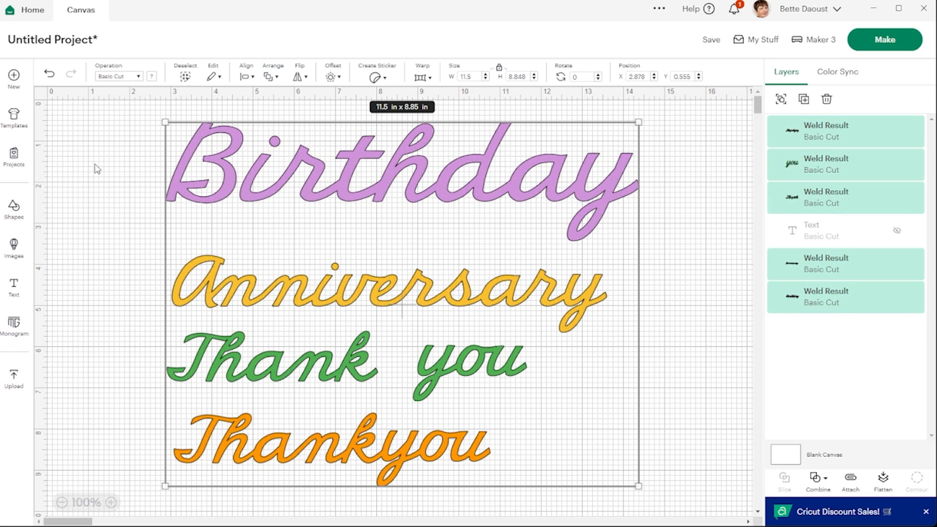
{"action": "left_click", "coordinate": [121, 178]}
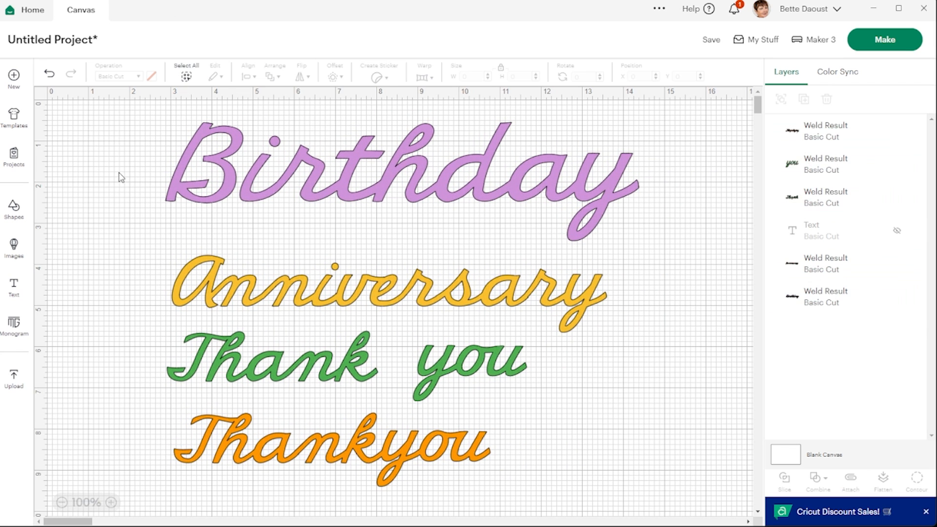
Step: Turn off the canvas grid
{"action": "left_click", "coordinate": [44, 97]}
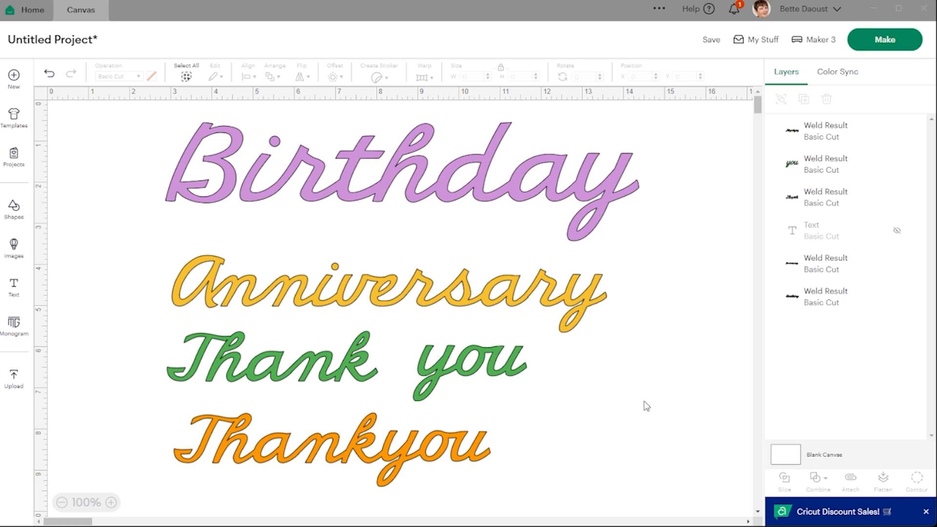
{"action": "left_click", "coordinate": [646, 406]}
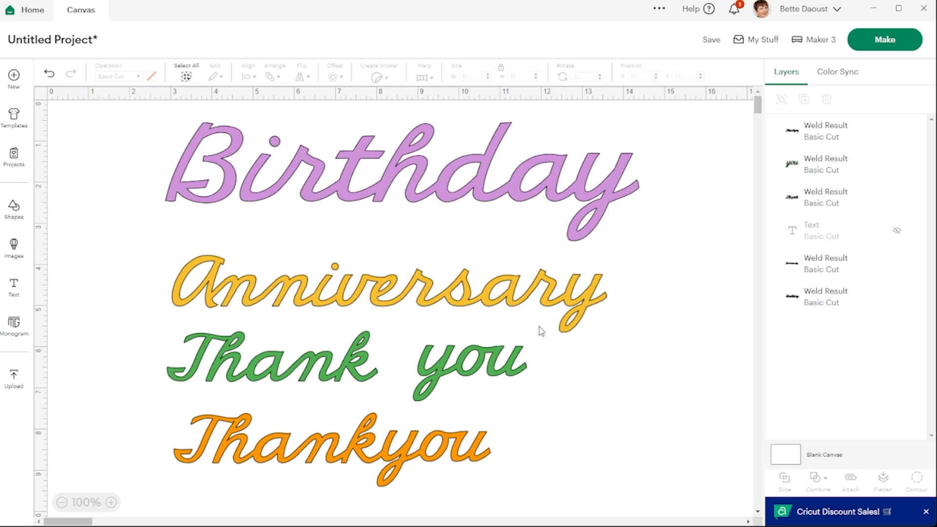
Step: Save the project with the title "Greetings" and add it to the first "Cards" collection
{"action": "left_click", "coordinate": [712, 43]}
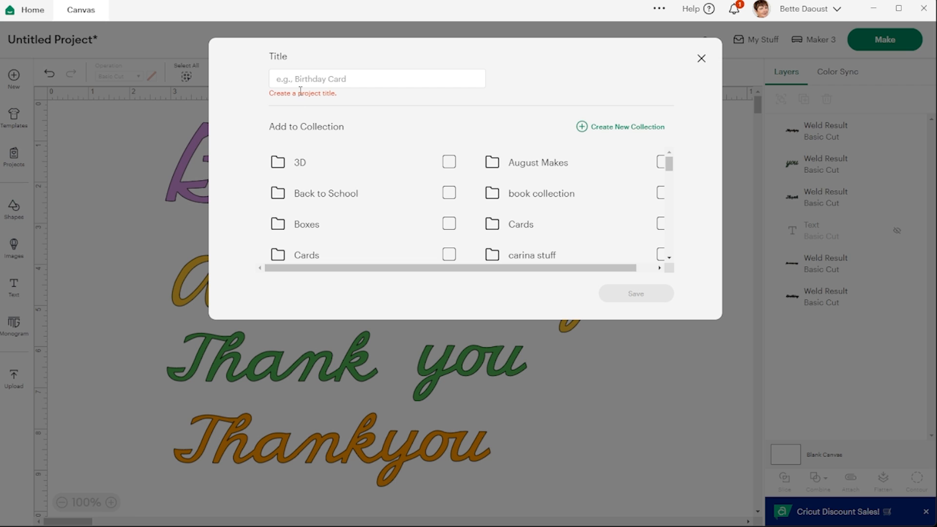
{"action": "type", "text": "Greetings"}
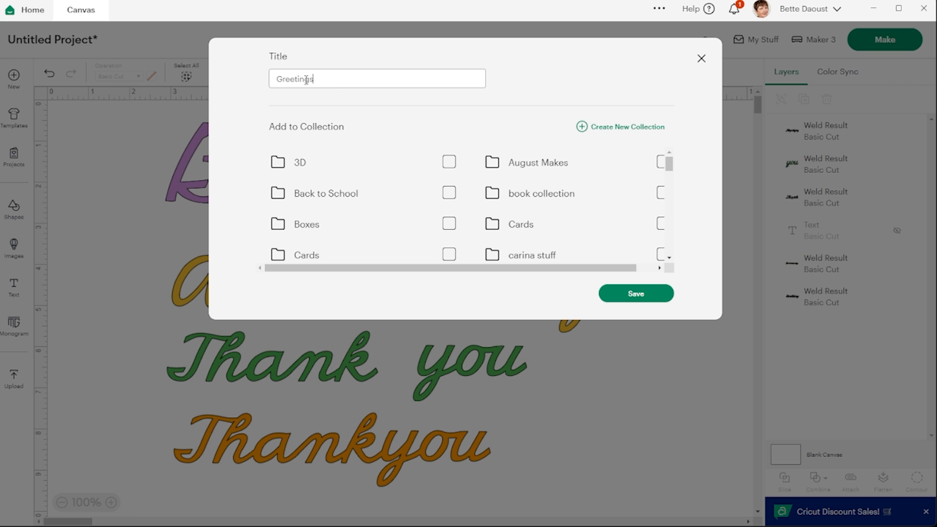
{"action": "left_click", "coordinate": [449, 255]}
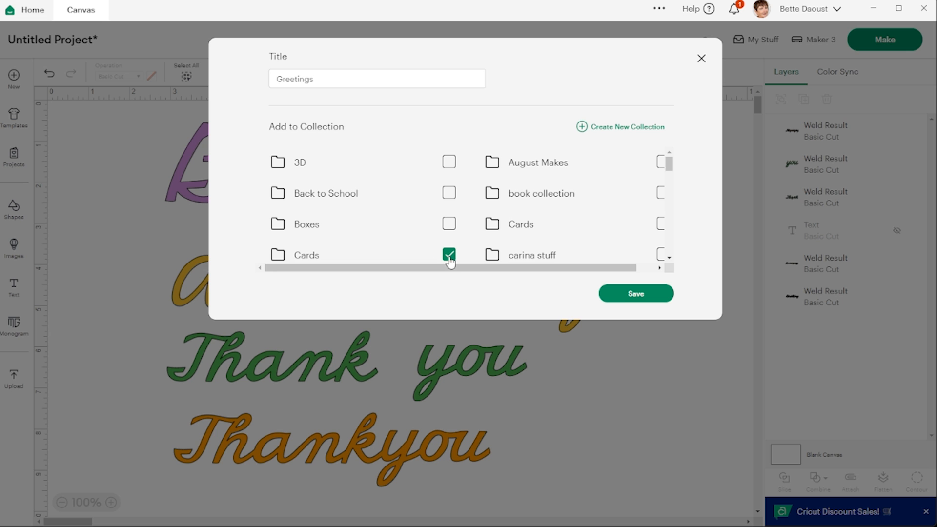
{"action": "left_click", "coordinate": [620, 294]}
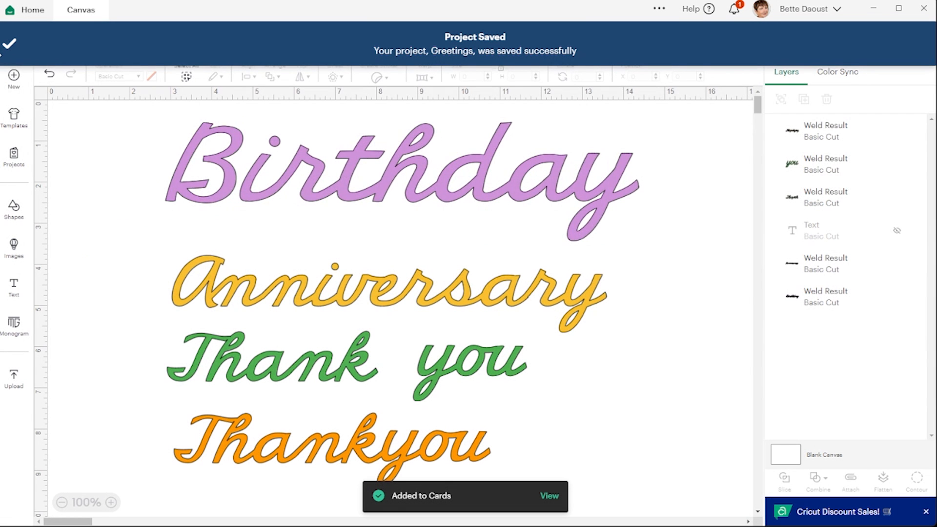
Step: Start a new project and load the "Greetings" image file with the four colored words for upload
{"action": "left_click", "coordinate": [12, 77]}
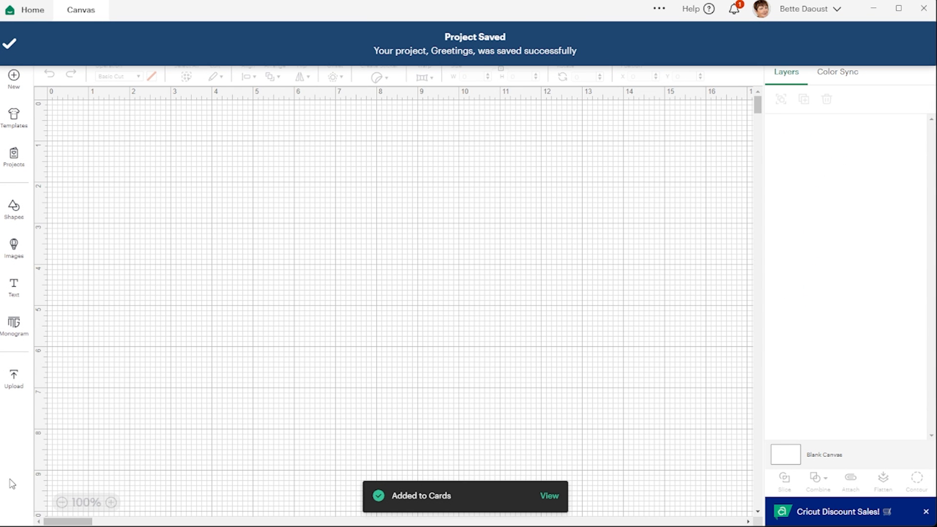
{"action": "left_click", "coordinate": [14, 382]}
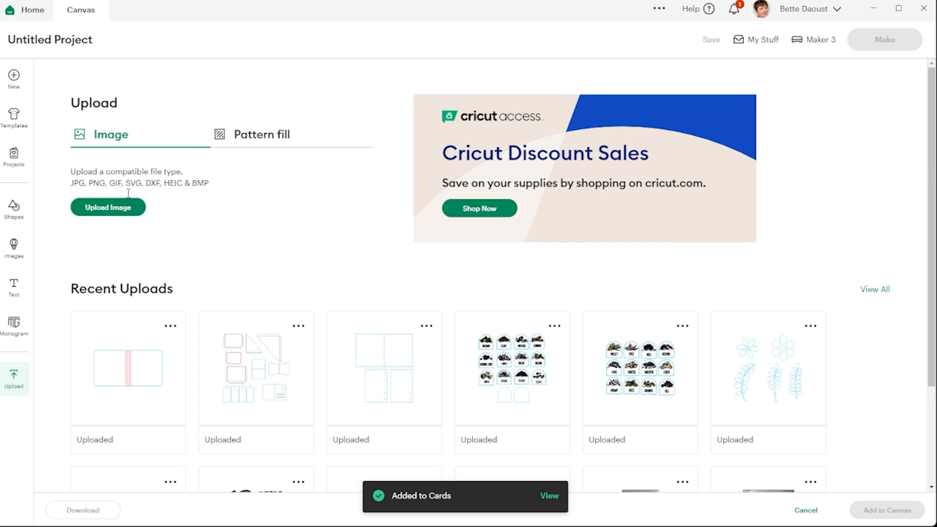
{"action": "left_click", "coordinate": [125, 211]}
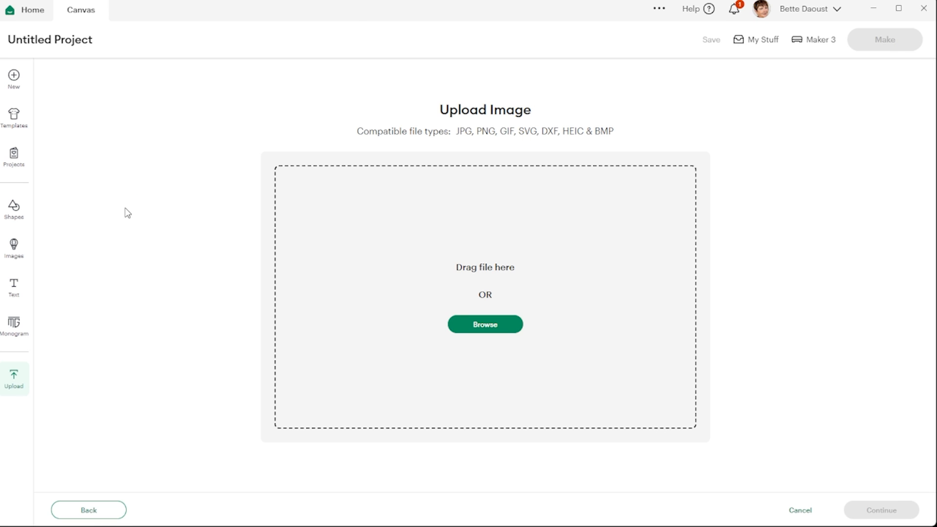
{"action": "left_click", "coordinate": [482, 331]}
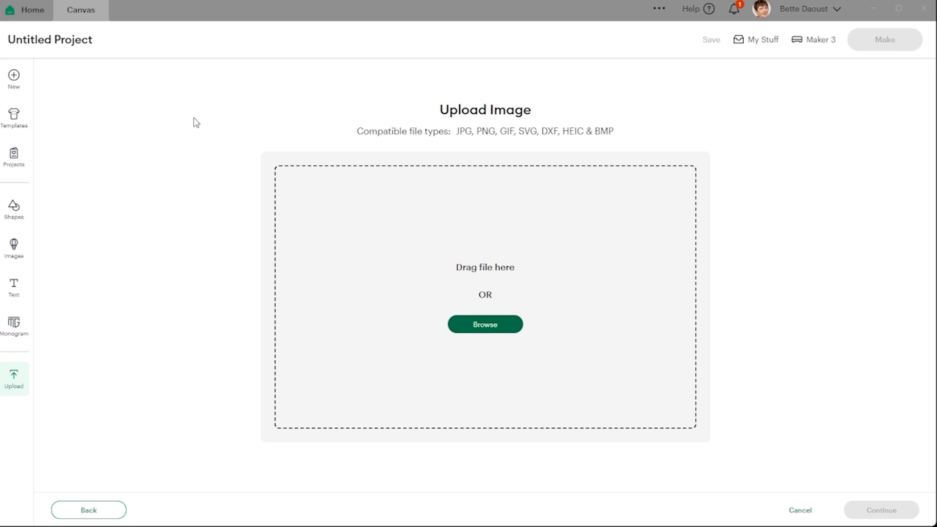
{"action": "left_click", "coordinate": [675, 389]}
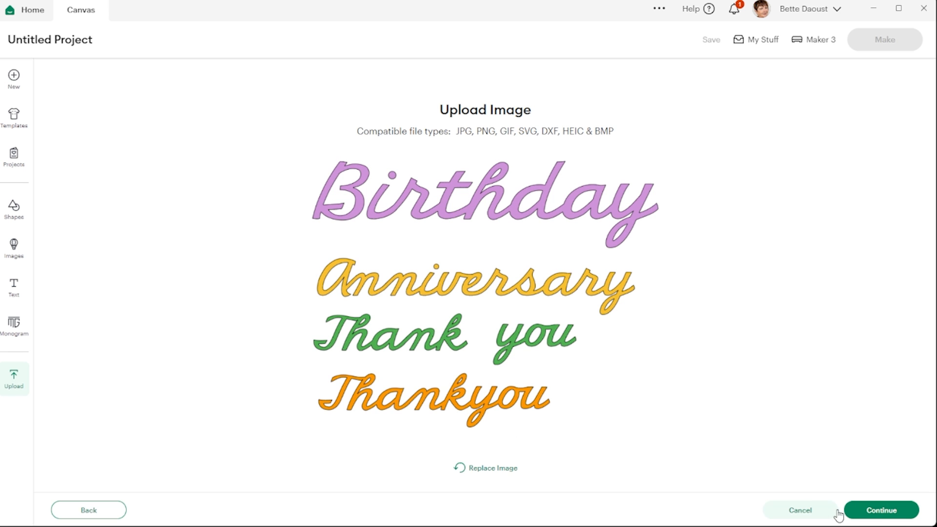
{"action": "left_click", "coordinate": [878, 508]}
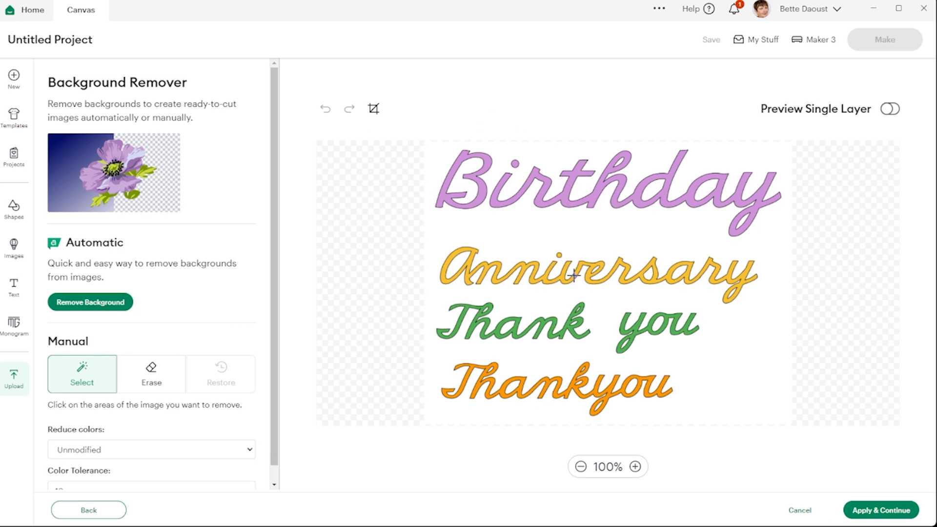
Step: Remove the white background around the words, check the lettering at 150% zoom, and apply the result
{"action": "left_click", "coordinate": [512, 234]}
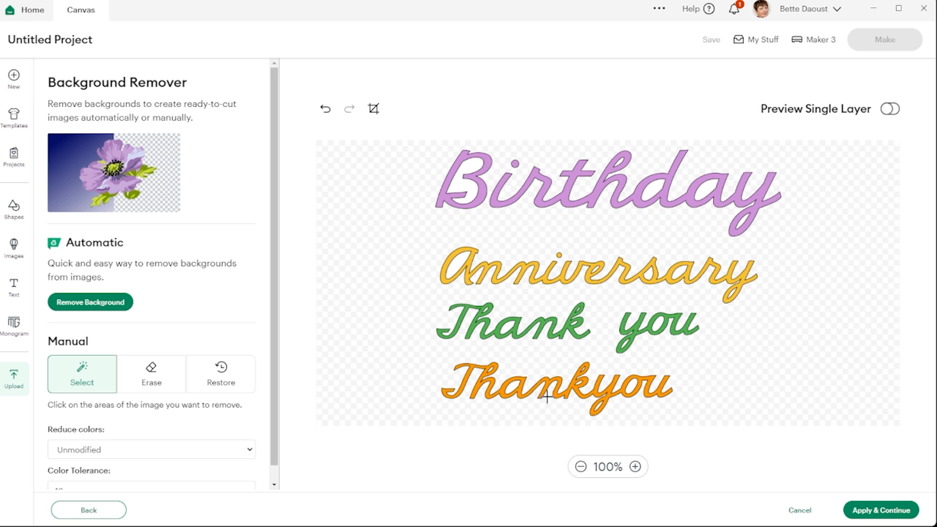
{"action": "left_click", "coordinate": [635, 467]}
{"action": "left_click", "coordinate": [635, 467]}
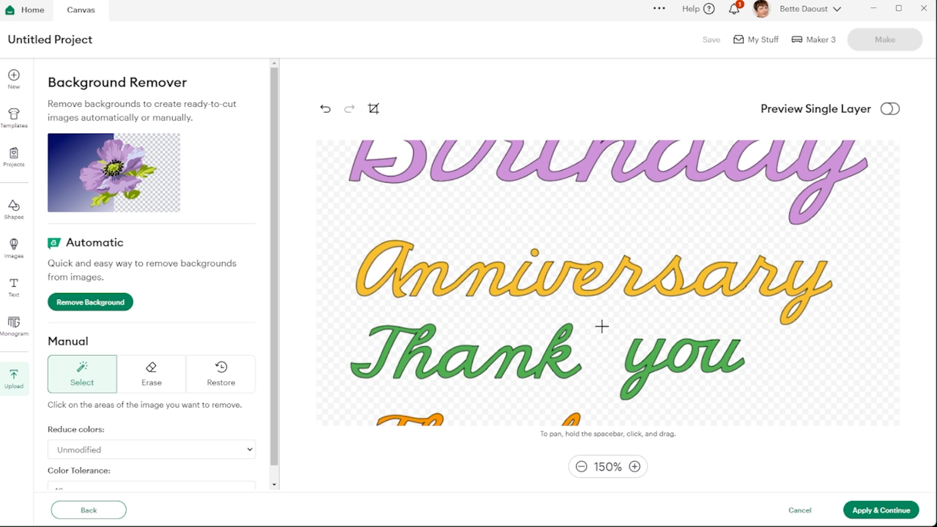
{"action": "scroll", "coordinate": [602, 327], "scroll_direction": "up", "scroll_amount": 3}
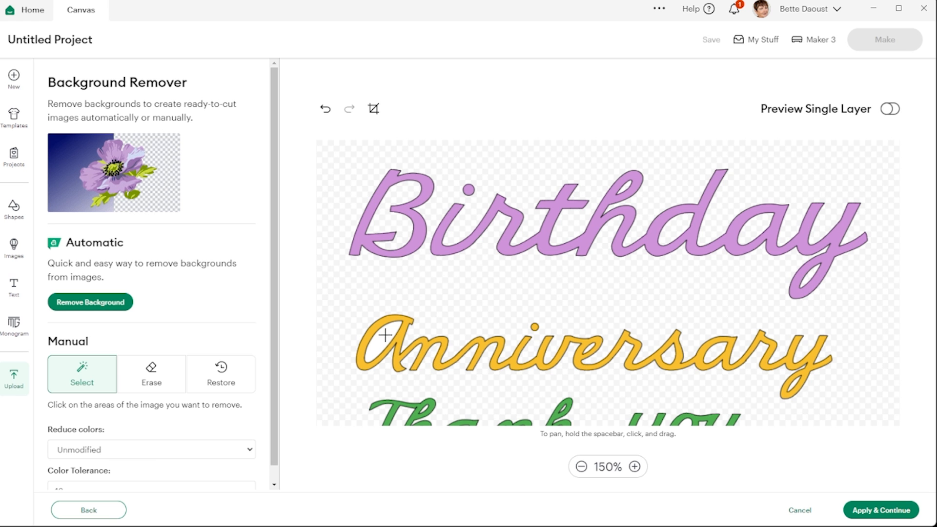
{"action": "scroll", "coordinate": [557, 322], "scroll_direction": "down", "scroll_amount": 3}
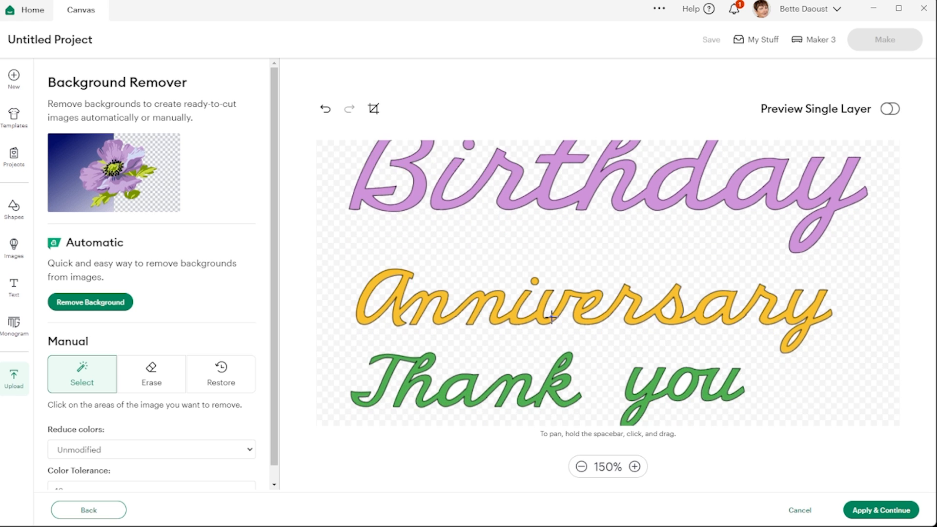
{"action": "scroll", "coordinate": [551, 314], "scroll_direction": "down", "scroll_amount": 2}
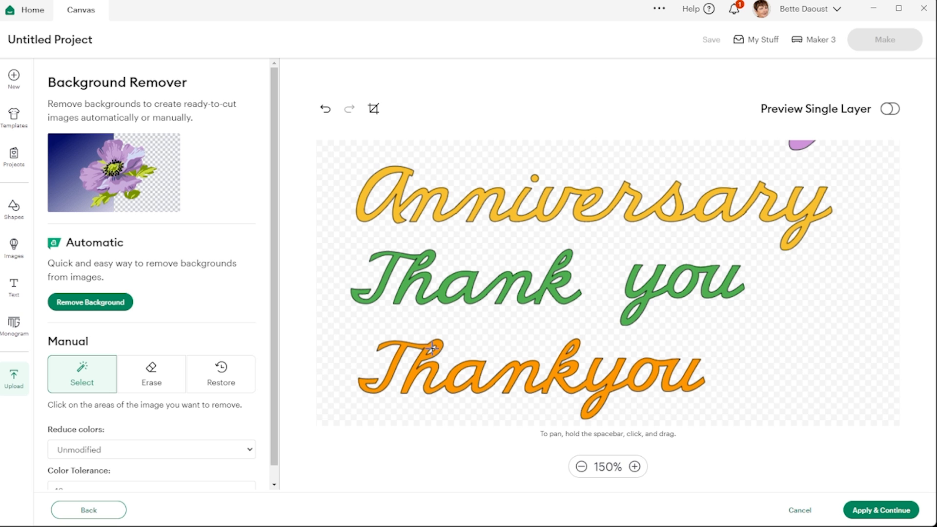
{"action": "left_click", "coordinate": [880, 514]}
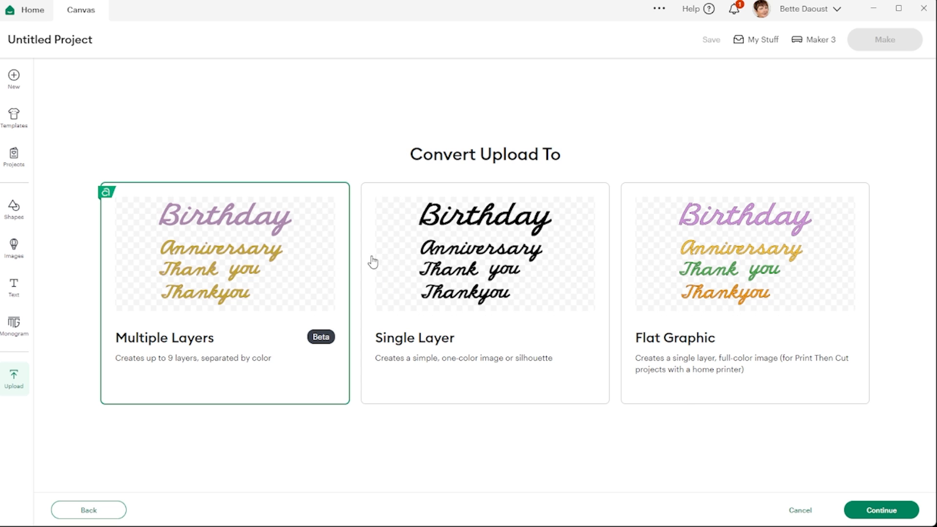
Step: Convert the image to a Flat Graphic and upload it under the name "Greetings"
{"action": "left_click", "coordinate": [748, 297]}
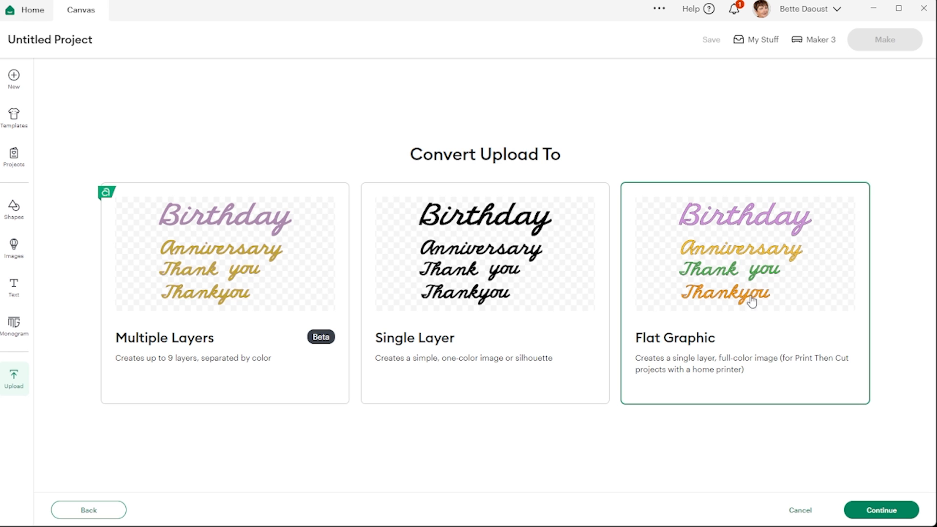
{"action": "left_click", "coordinate": [886, 515]}
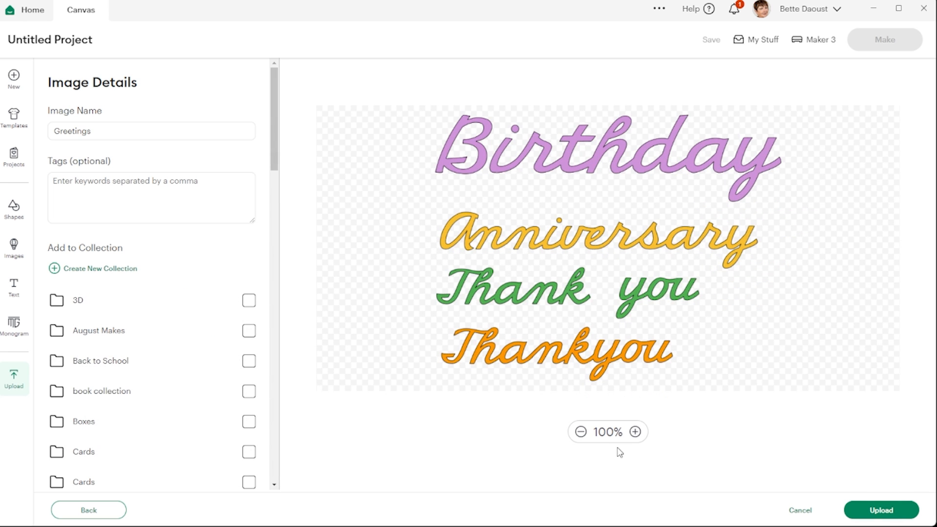
{"action": "left_click", "coordinate": [872, 511]}
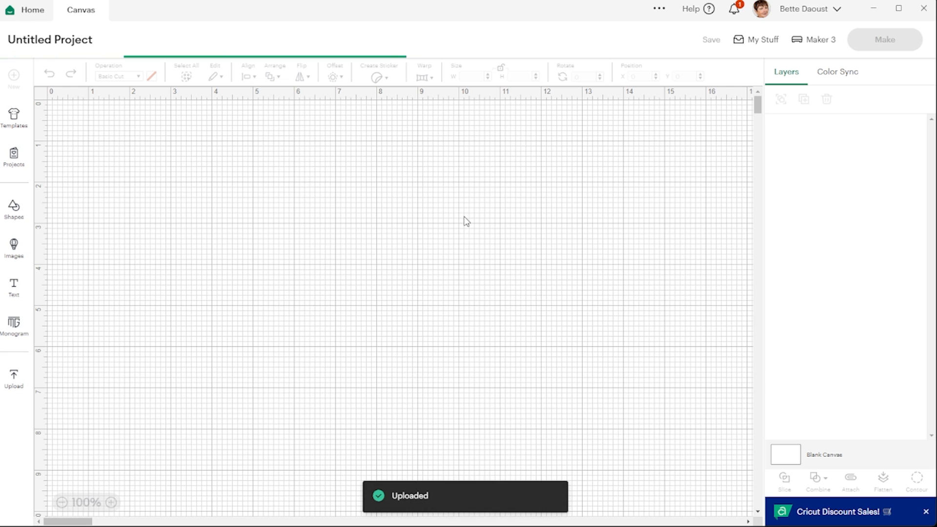
Step: Position the uploaded "Greetings" graphic on the canvas at about X 5.569, Y 1.486 and keep it selected
{"action": "left_click_drag", "start_coordinate": [305, 302], "coordinate": [395, 371]}
{"action": "left_click_drag", "start_coordinate": [300, 287], "coordinate": [513, 330]}
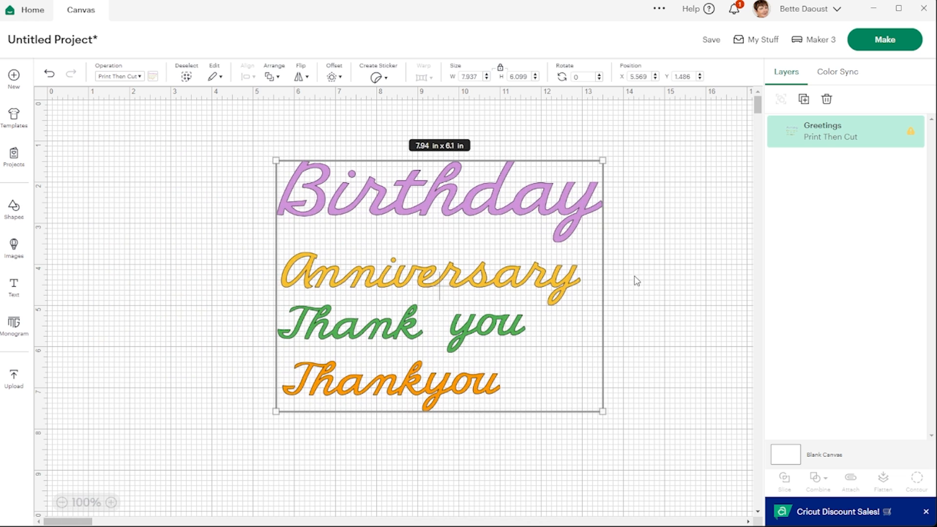
{"action": "left_click", "coordinate": [638, 277]}
{"action": "left_click", "coordinate": [472, 300]}
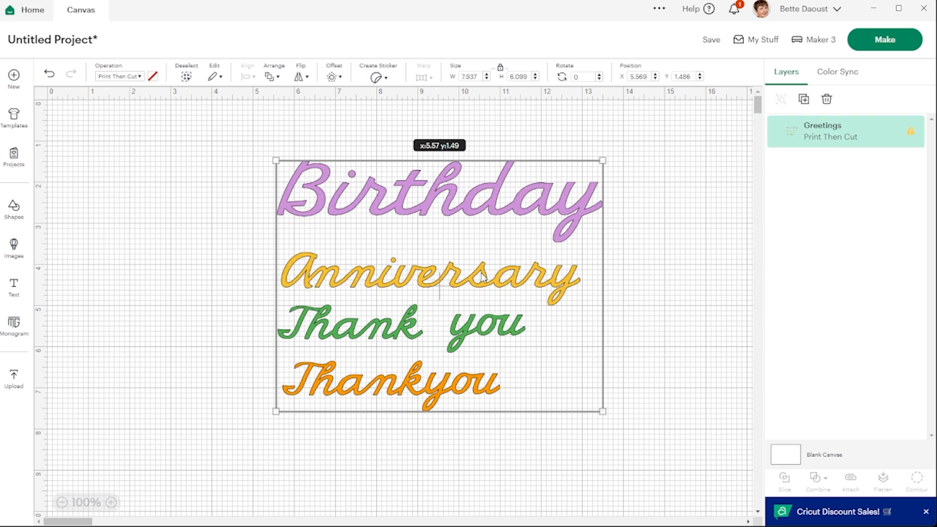
Step: Try the Basic Cut operation on the "Greetings" graphic and undo it together with the small move to X 5.5, Y 1.417
{"action": "left_click", "coordinate": [140, 77]}
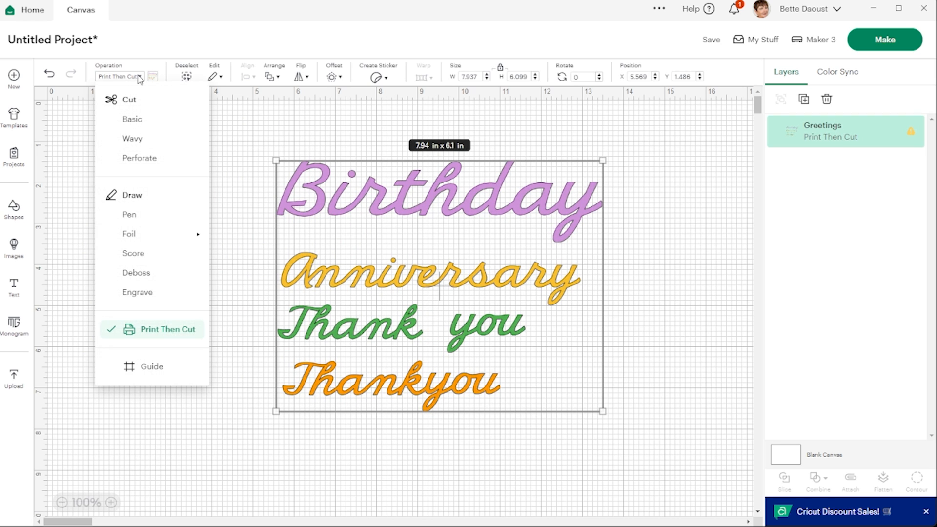
{"action": "left_click", "coordinate": [133, 120]}
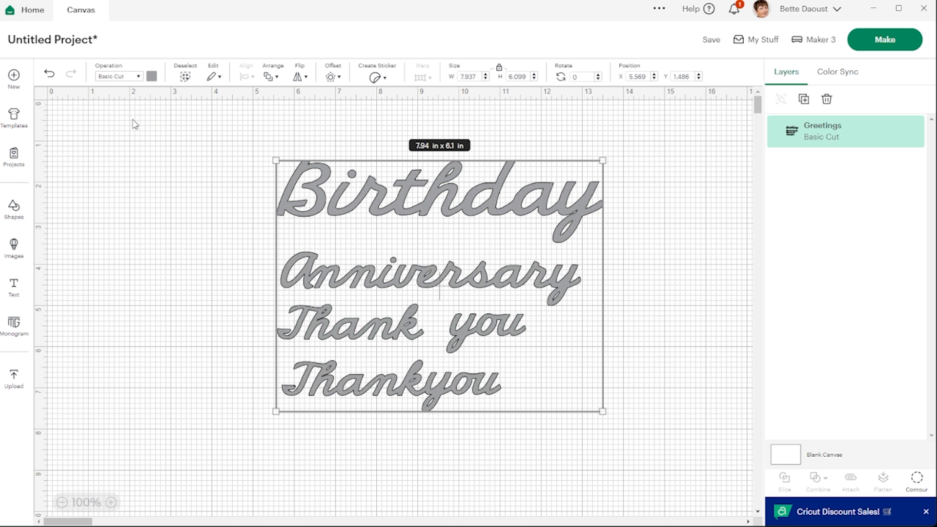
{"action": "mouse_move", "coordinate": [476, 220]}
{"action": "left_mouse_down"}
{"action": "mouse_move", "coordinate": [473, 248]}
{"action": "mouse_move", "coordinate": [478, 213]}
{"action": "mouse_move", "coordinate": [471, 218]}
{"action": "left_mouse_up"}
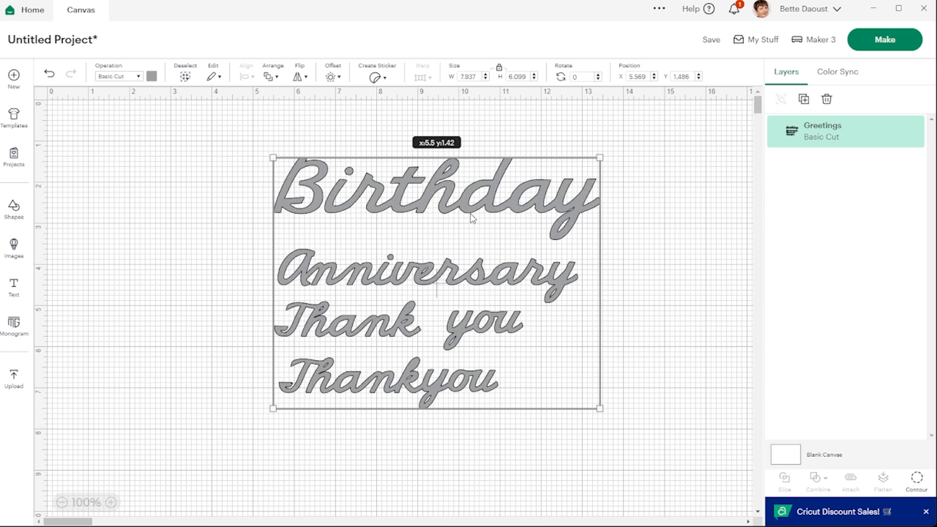
{"action": "left_click", "coordinate": [49, 75]}
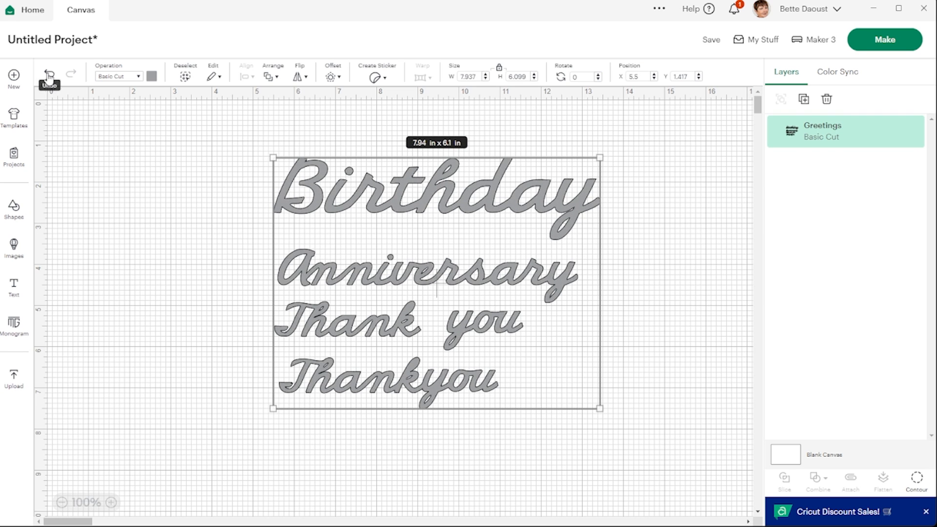
{"action": "left_click", "coordinate": [48, 76]}
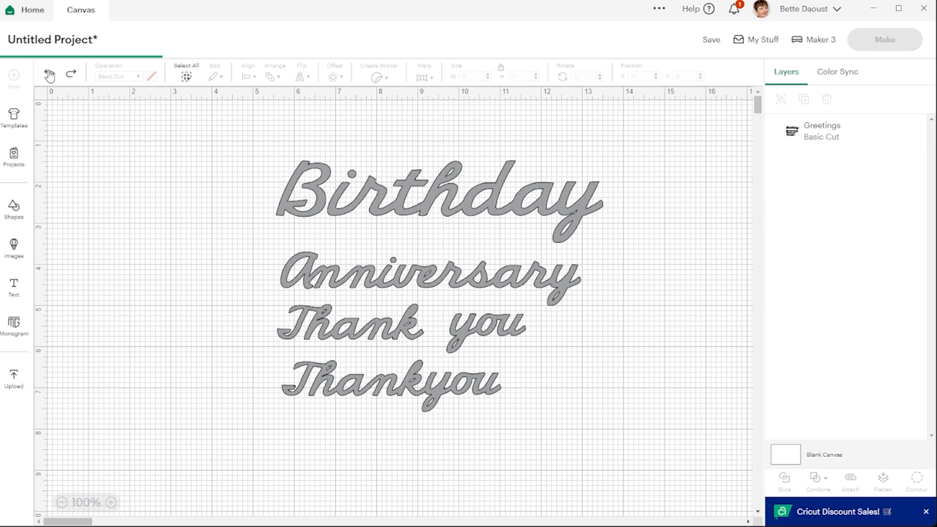
Step: Select the Print Then Cut "Greetings" graphic and move it to about X 4.861, Y 1.153
{"action": "left_click", "coordinate": [559, 334]}
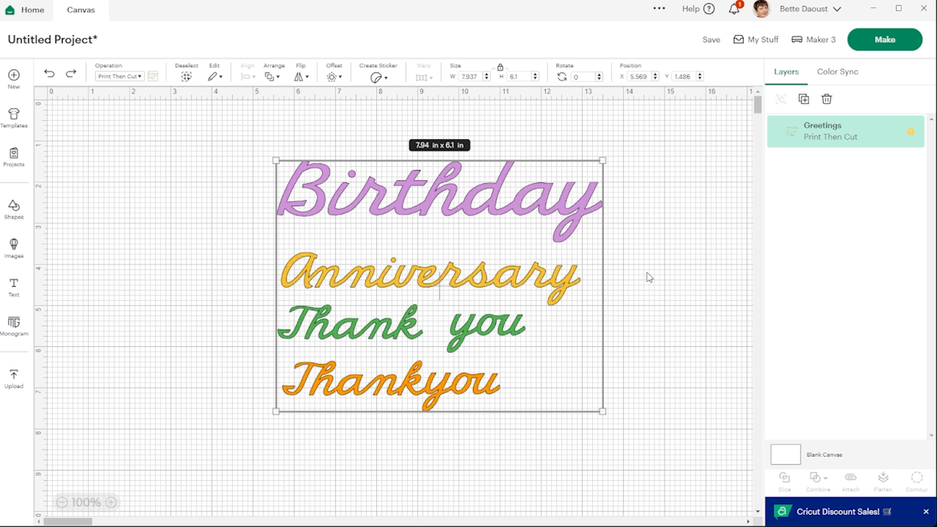
{"action": "left_click_drag", "start_coordinate": [539, 286], "coordinate": [511, 271]}
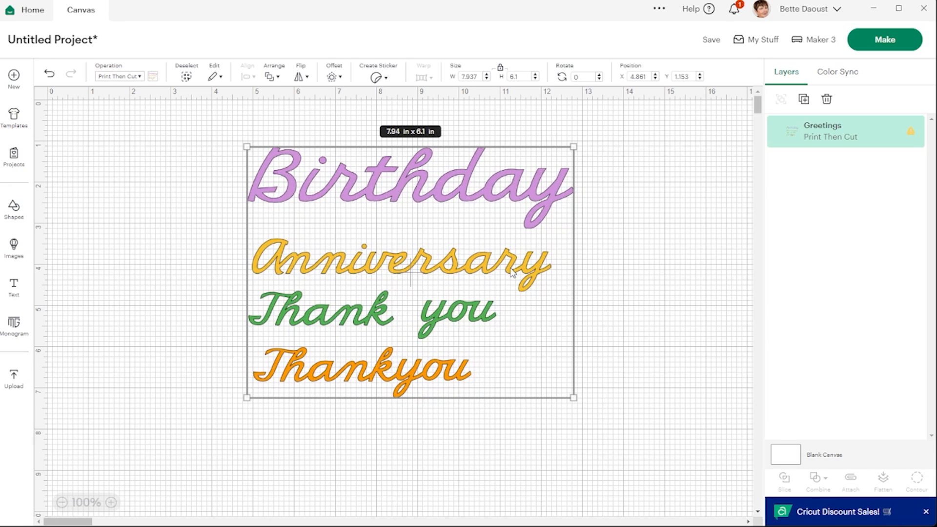